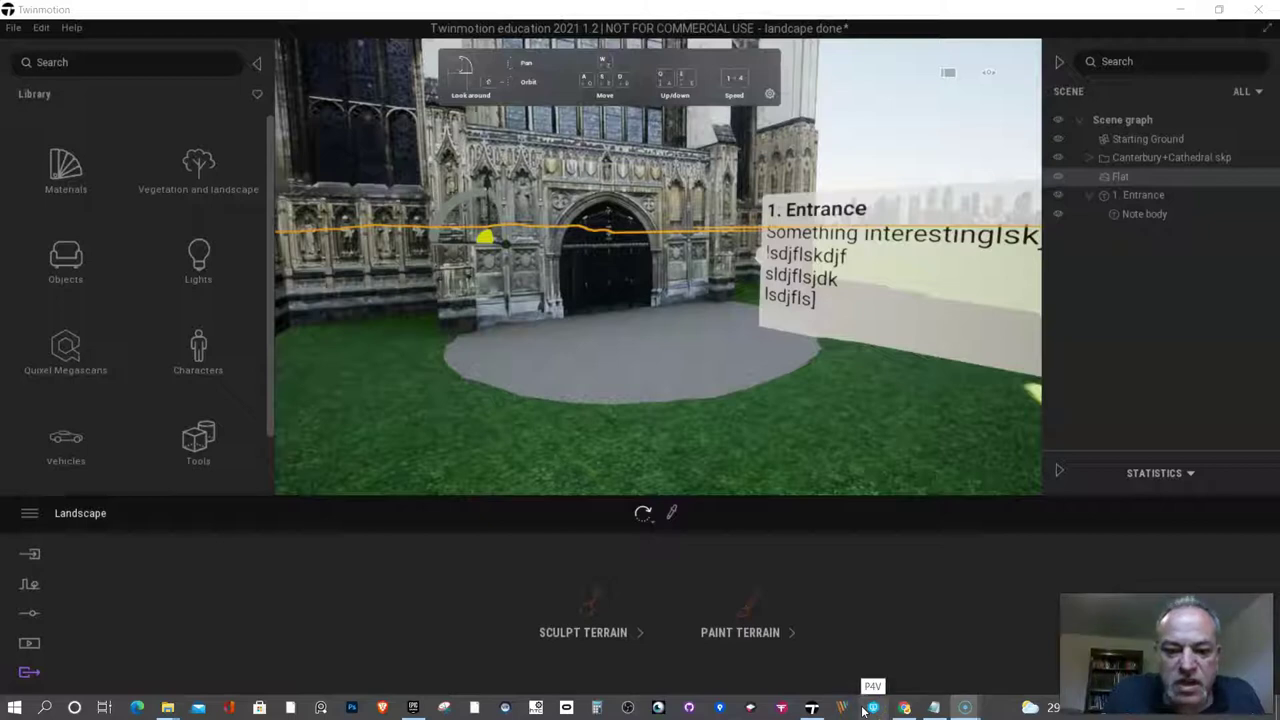
Switch to the YtMp3 converter page in the browser and set the output format to mp4
left_click(905, 708)
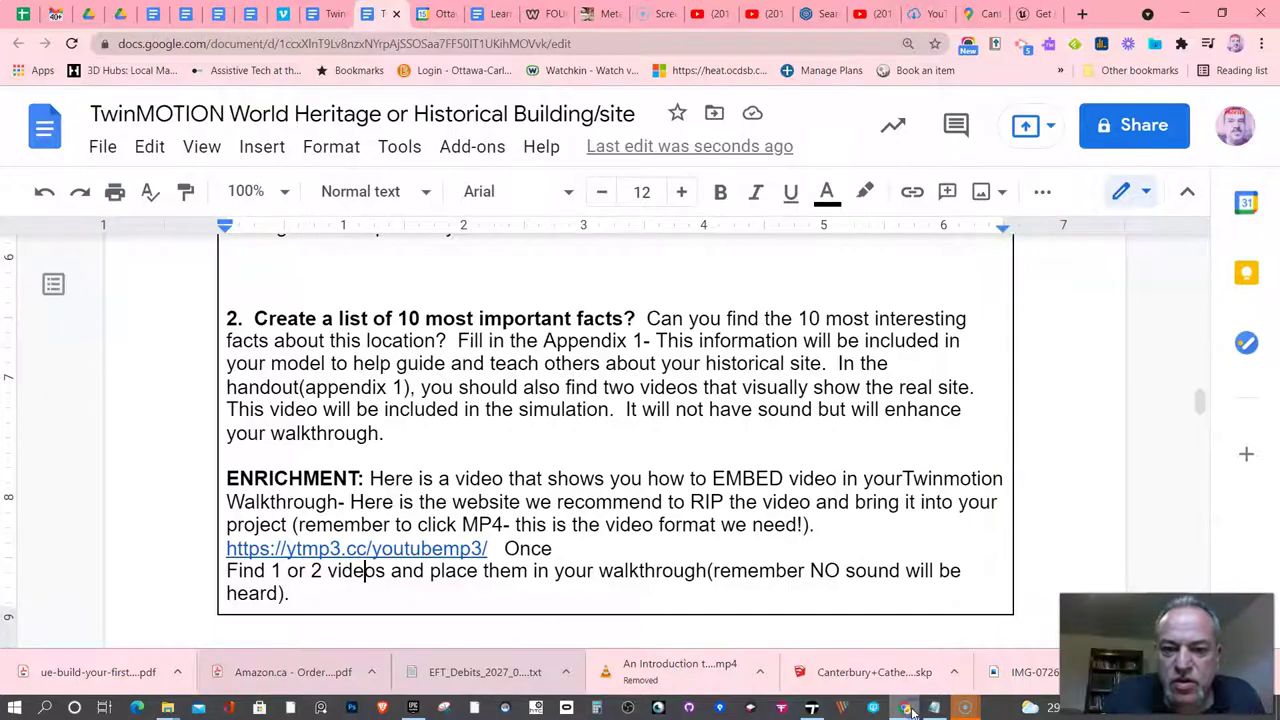
left_click(928, 14)
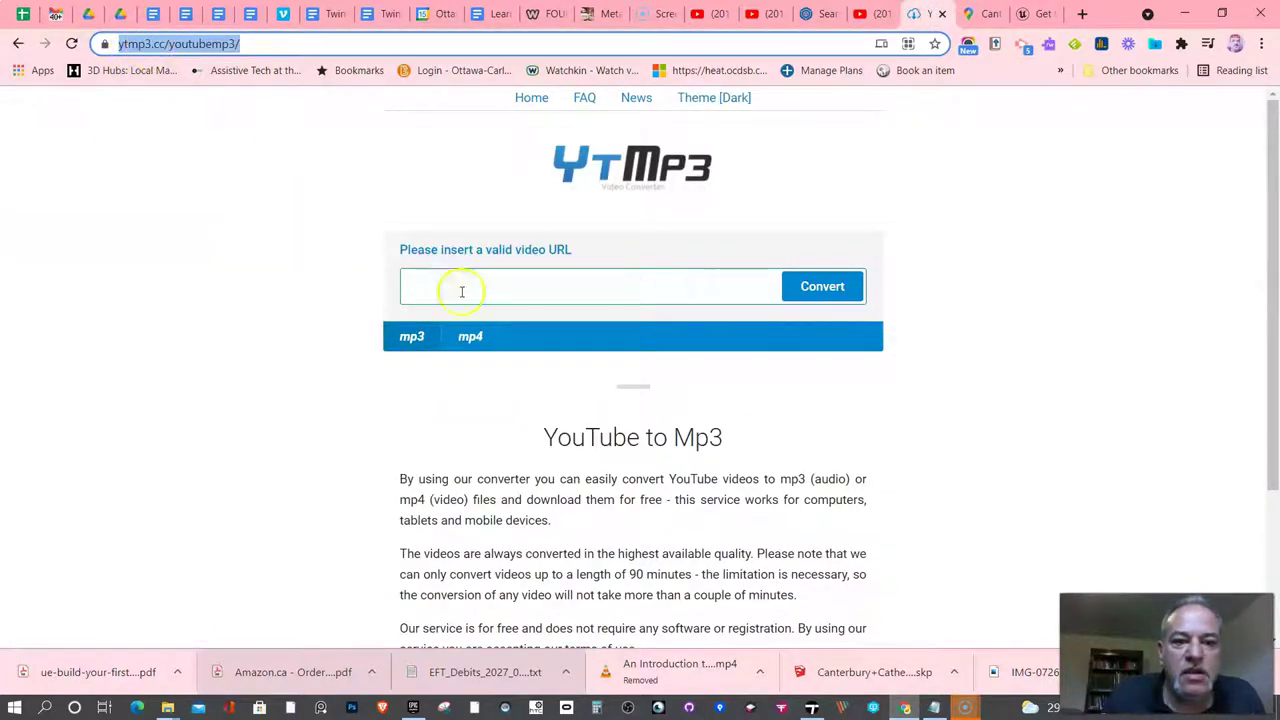
left_click(470, 337)
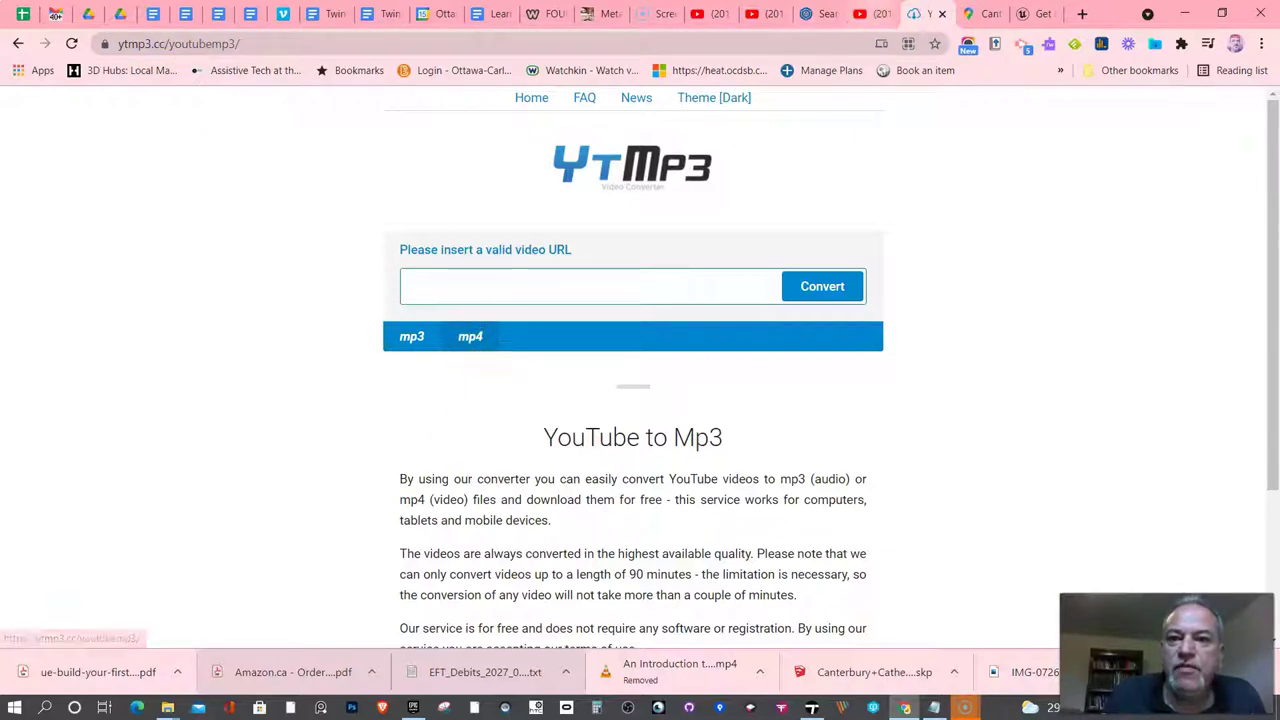
Copy the URL of the YouTube video "An Introduction to Canterbury Cathedral"
left_click(870, 14)
left_click(243, 43)
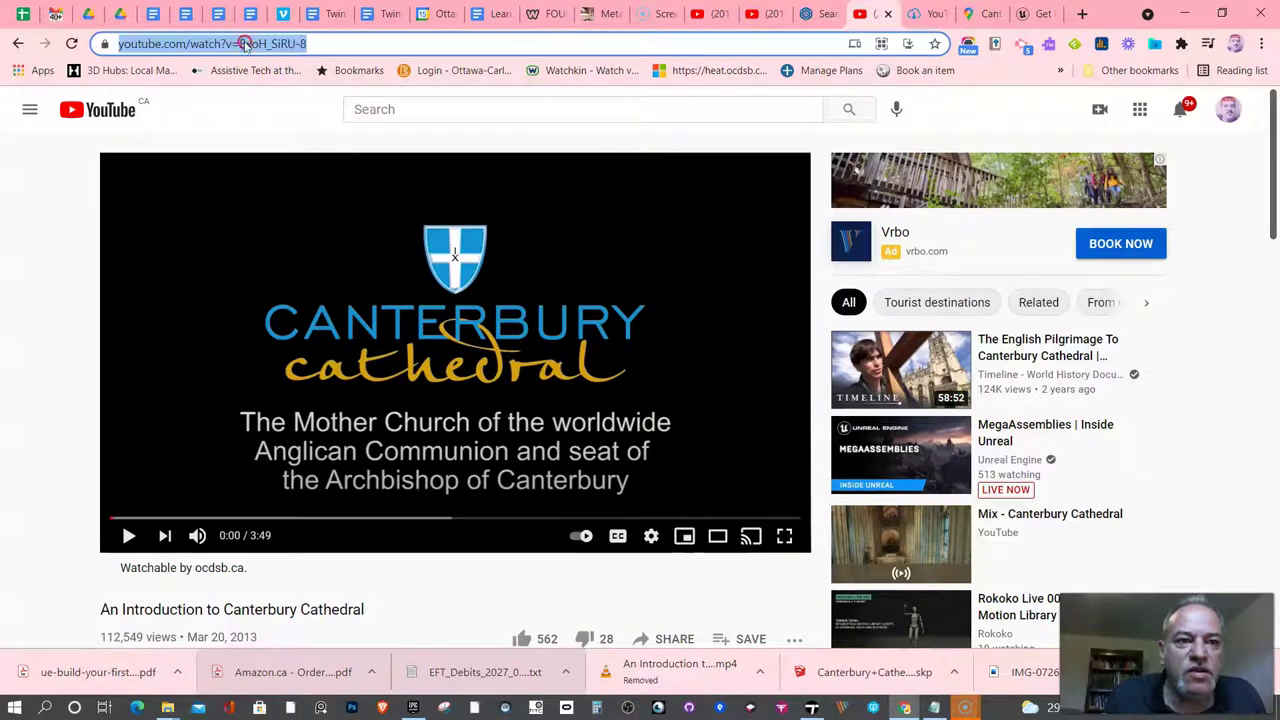
right_click(243, 43)
left_click(314, 158)
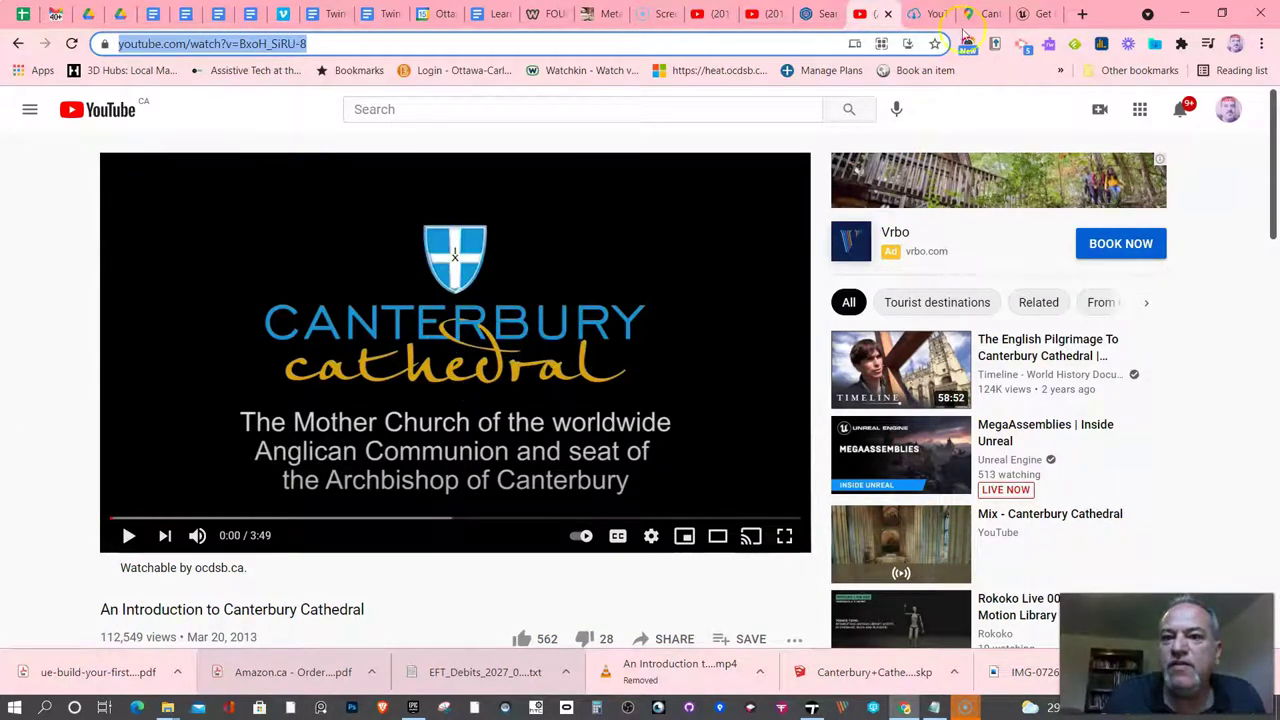
Paste the copied video URL into the YtMp3 converter and convert the video
left_click(916, 14)
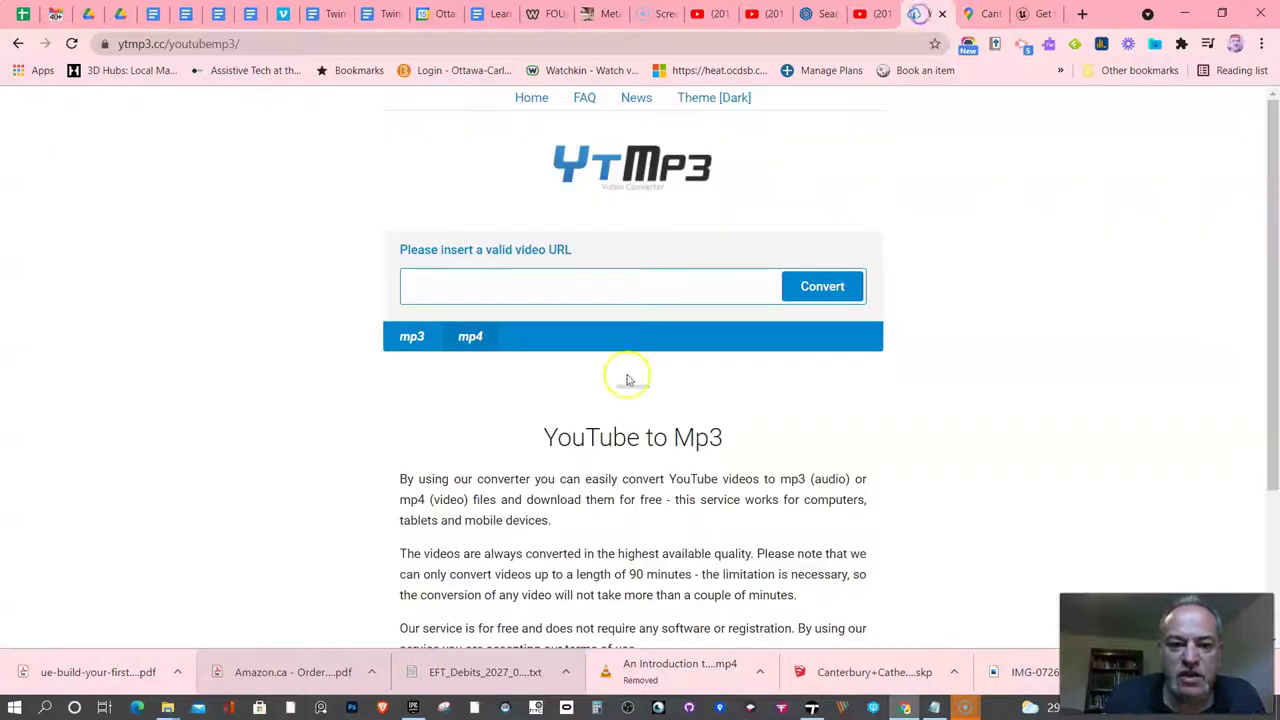
right_click(486, 289)
left_click(536, 415)
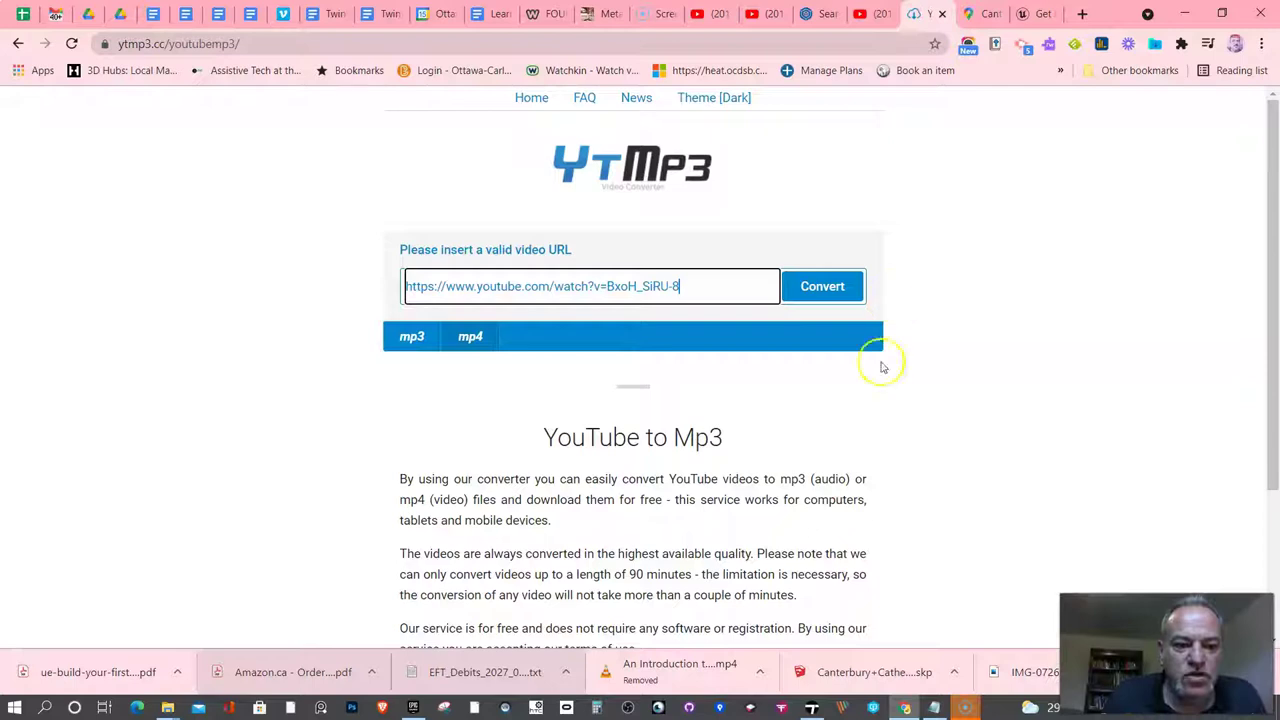
left_click(818, 290)
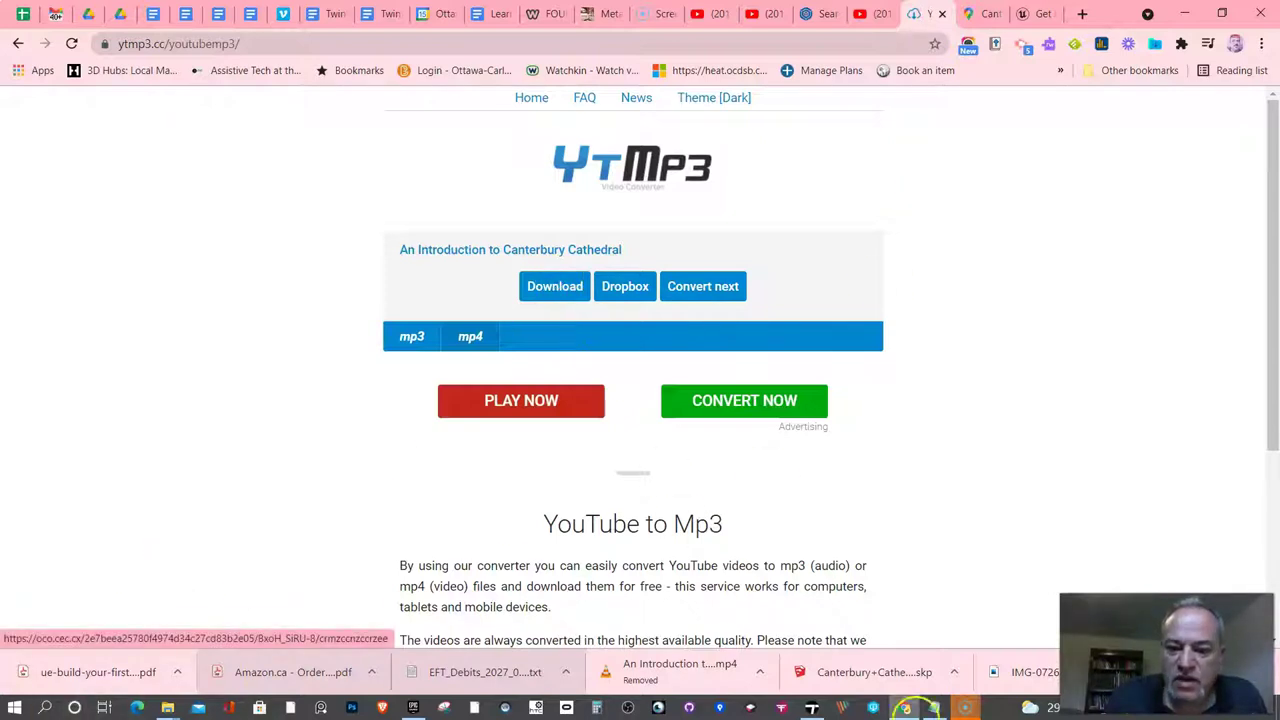
Switch to Twinmotion and open the library's living room electronic appliances among the home objects
left_click(812, 708)
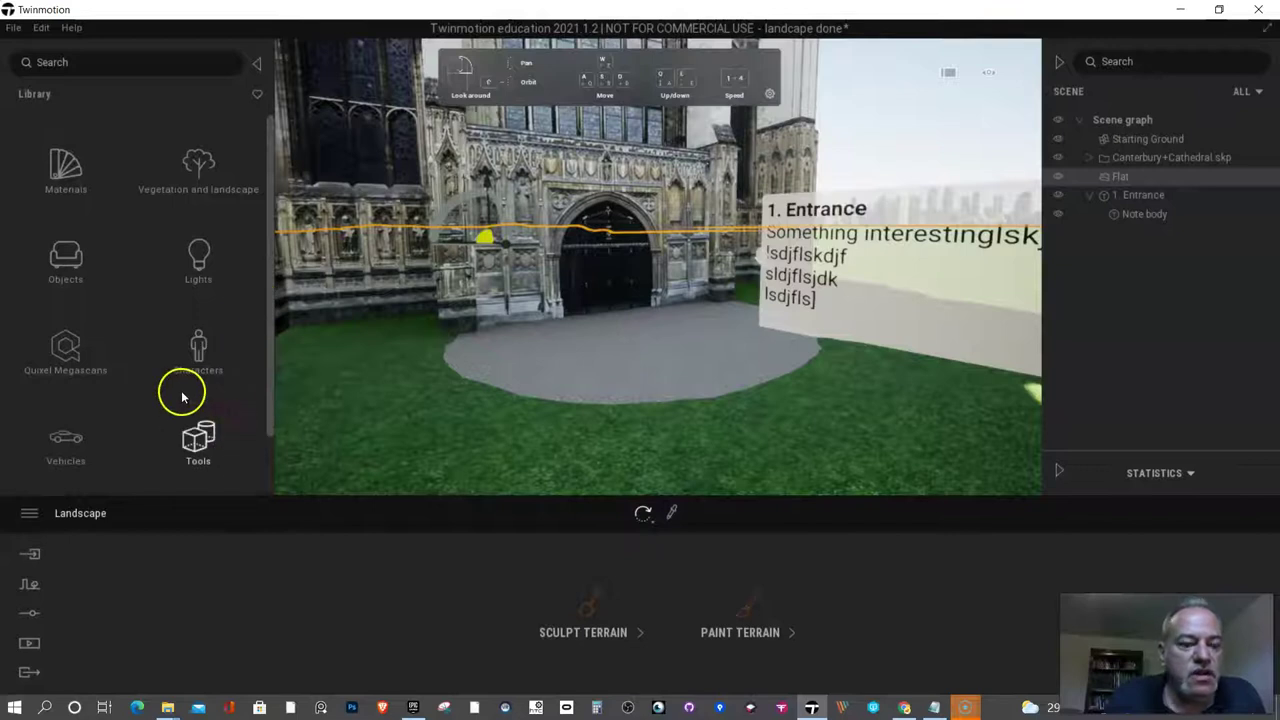
left_click(86, 268)
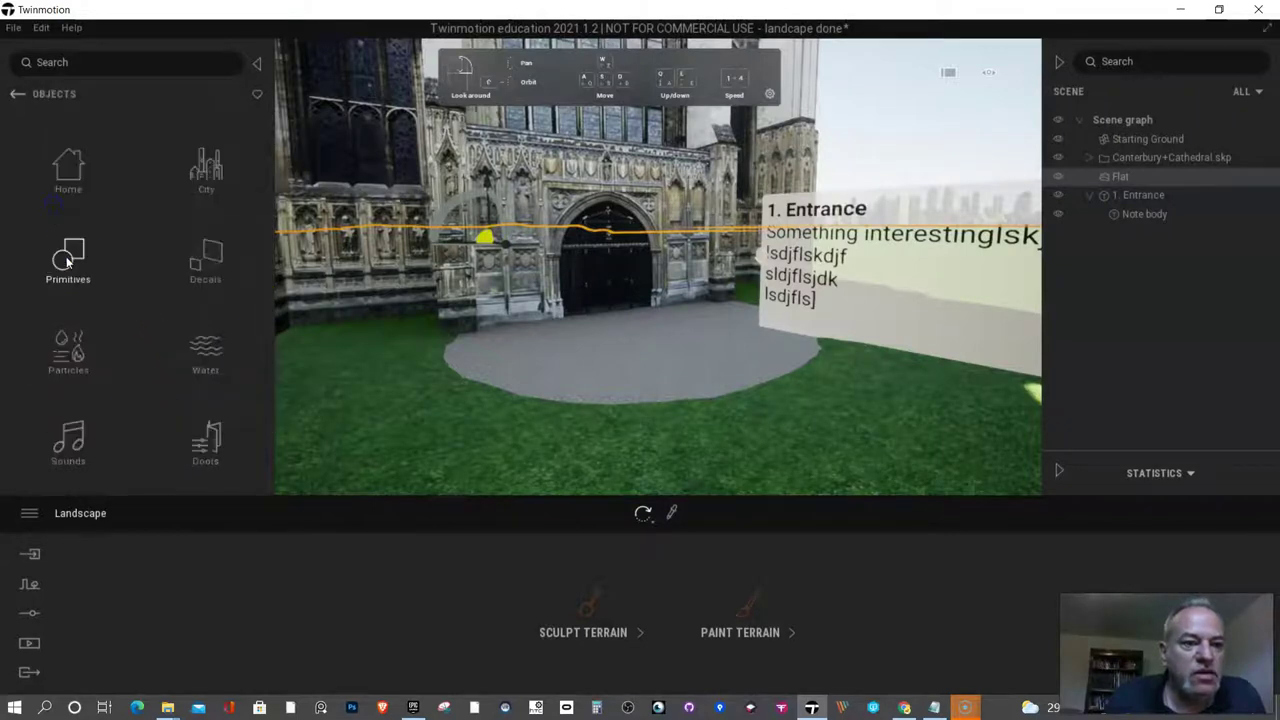
left_click(68, 130)
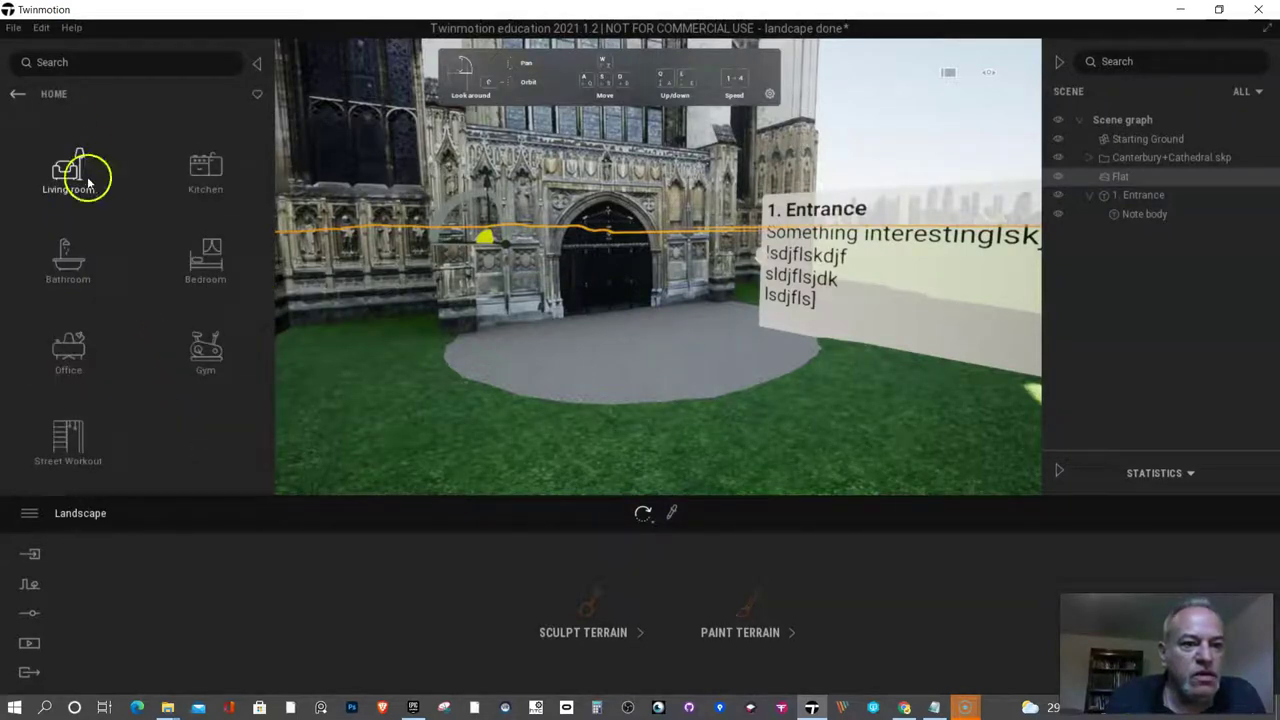
left_click(88, 182)
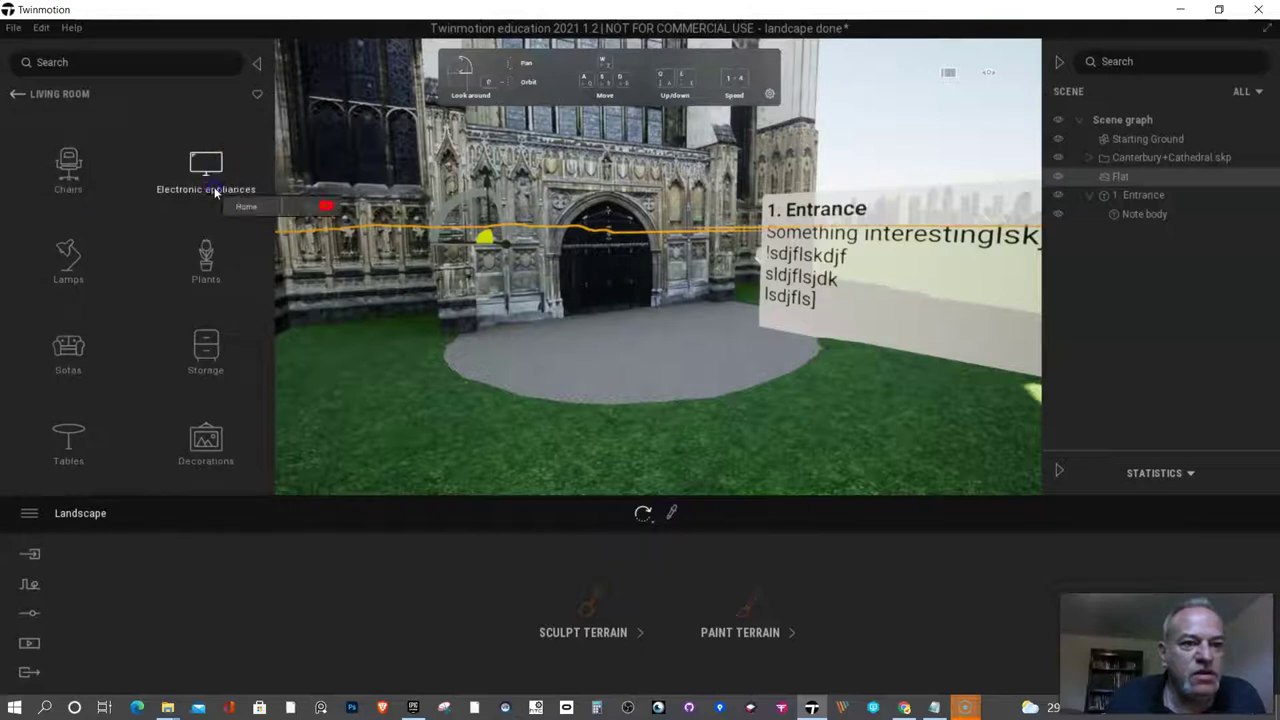
left_click(206, 175)
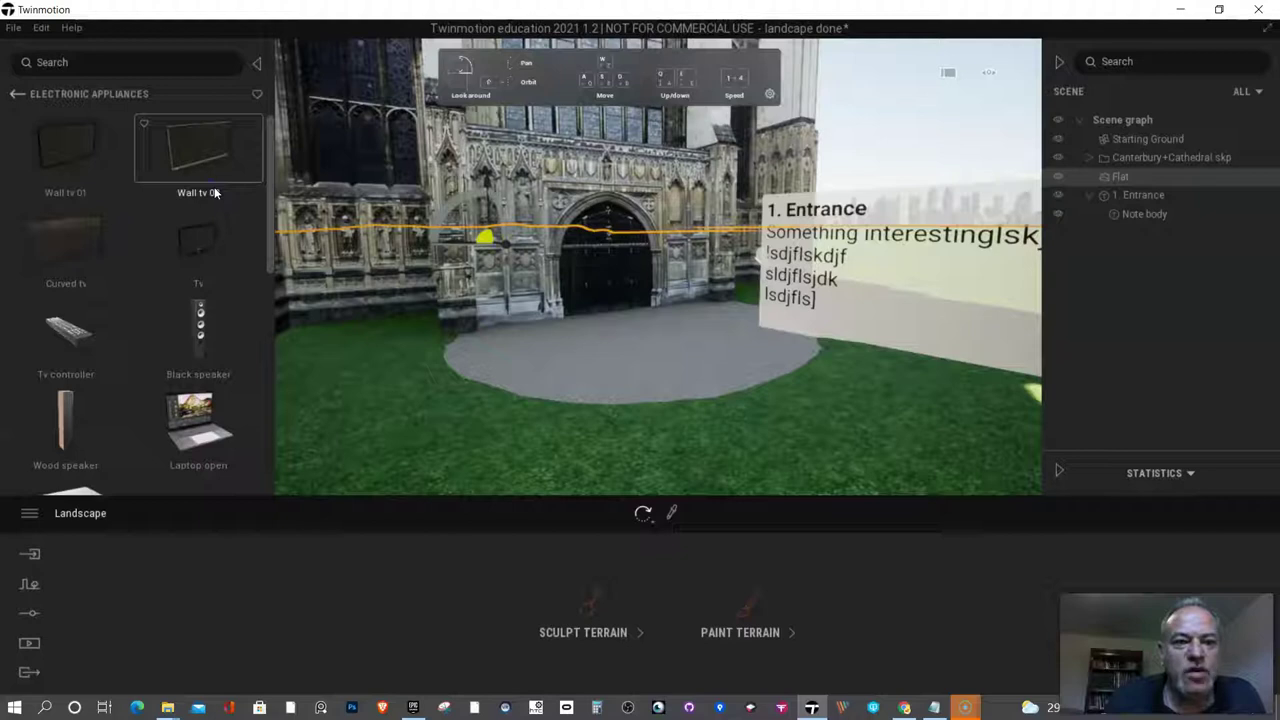
left_click(16, 93)
left_click(16, 93)
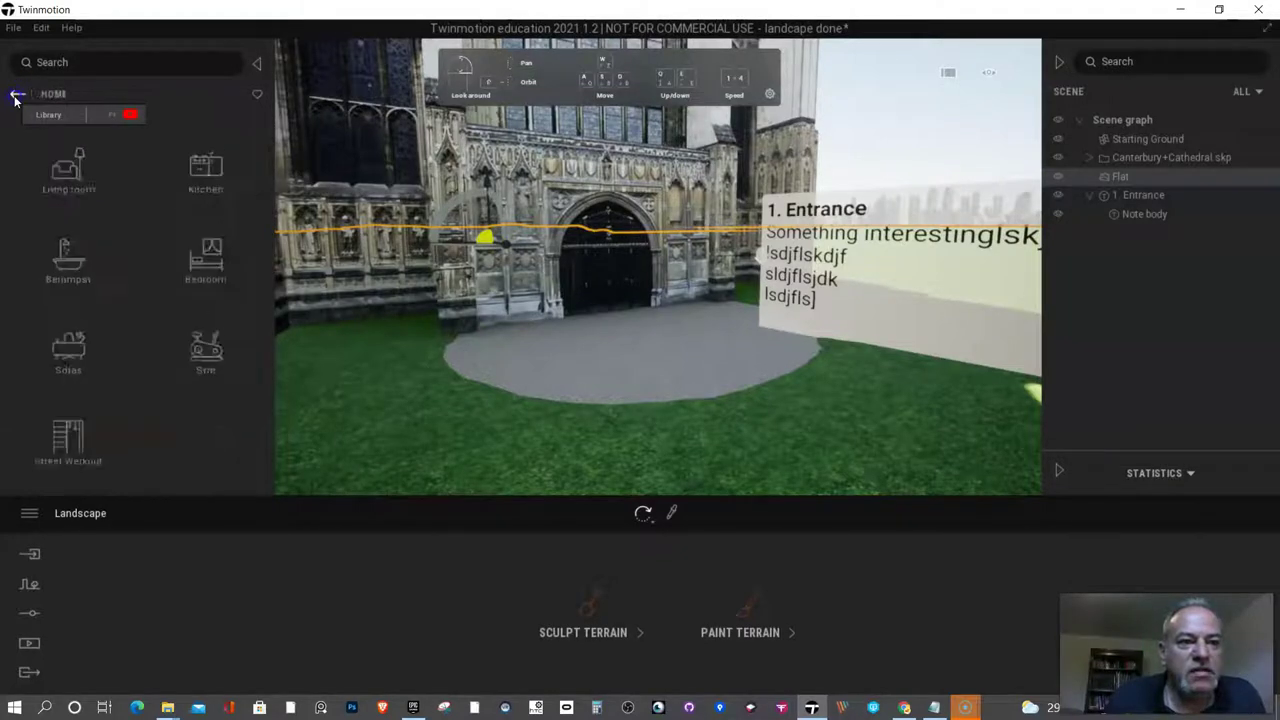
left_click(16, 93)
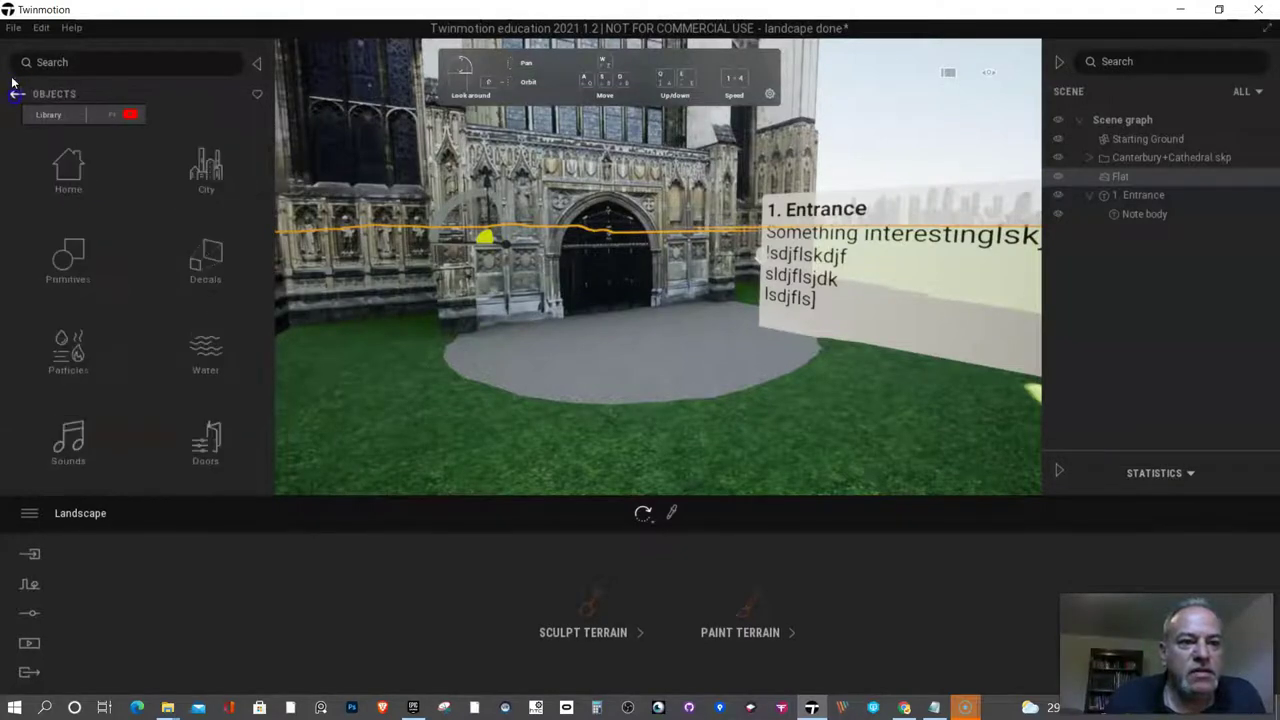
left_click(65, 148)
left_click(84, 165)
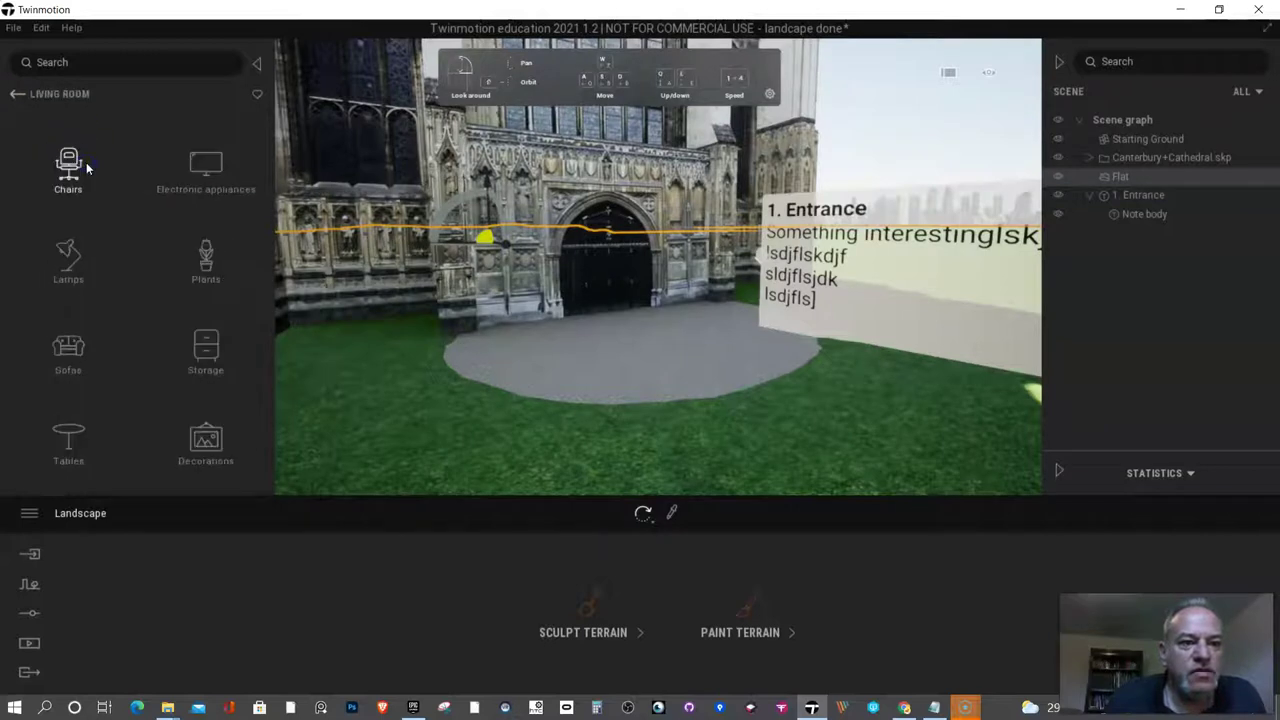
left_click(207, 186)
Place Wall tv 01 on the edge of the paved circle before the cathedral entrance and rotate it upright
left_click(78, 164)
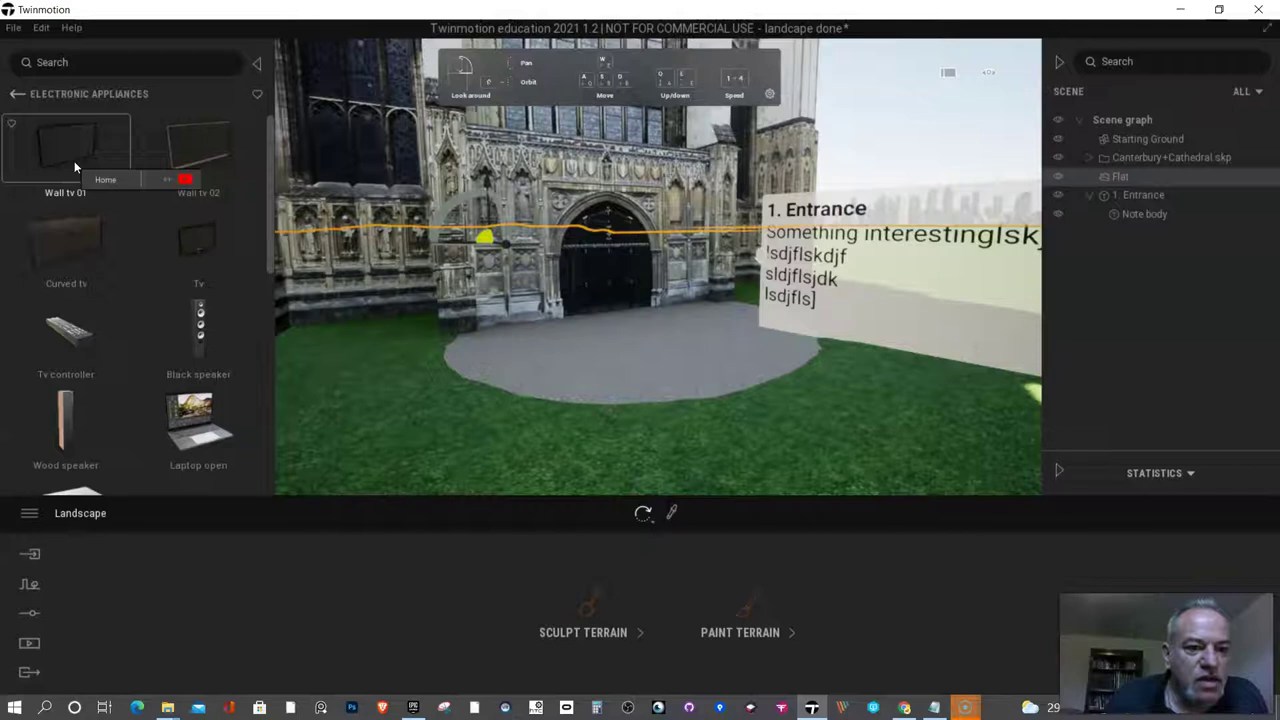
left_click_drag(74, 161, 479, 360)
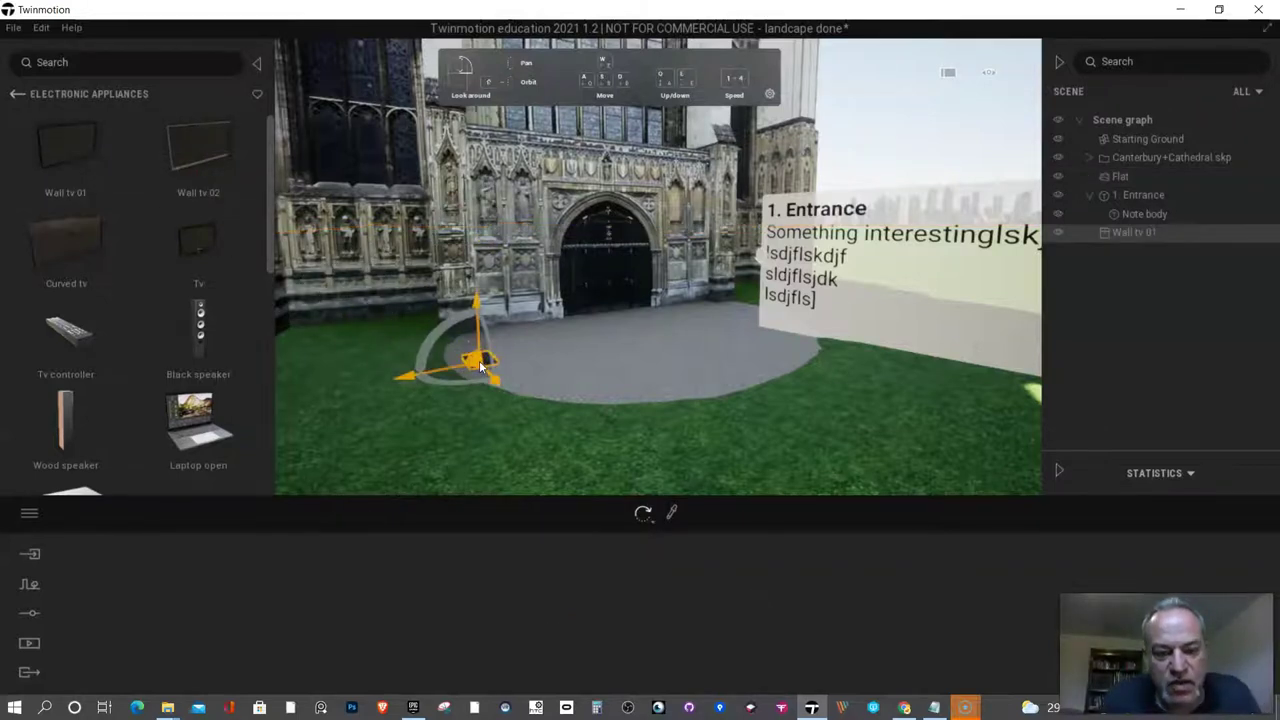
key("f")
scroll(479, 360, "down", 3)
scroll(479, 360, "up", 3)
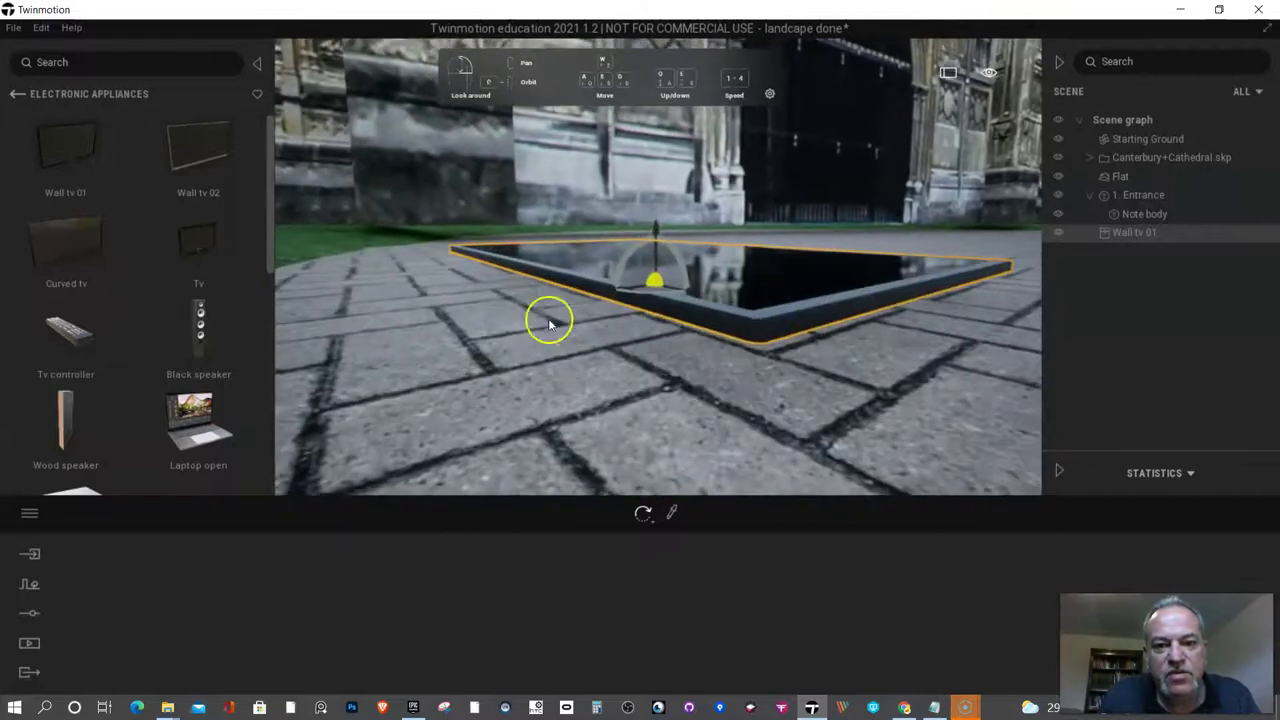
left_click_drag(648, 250, 544, 277)
left_click(656, 235)
left_click_drag(657, 236, 507, 47)
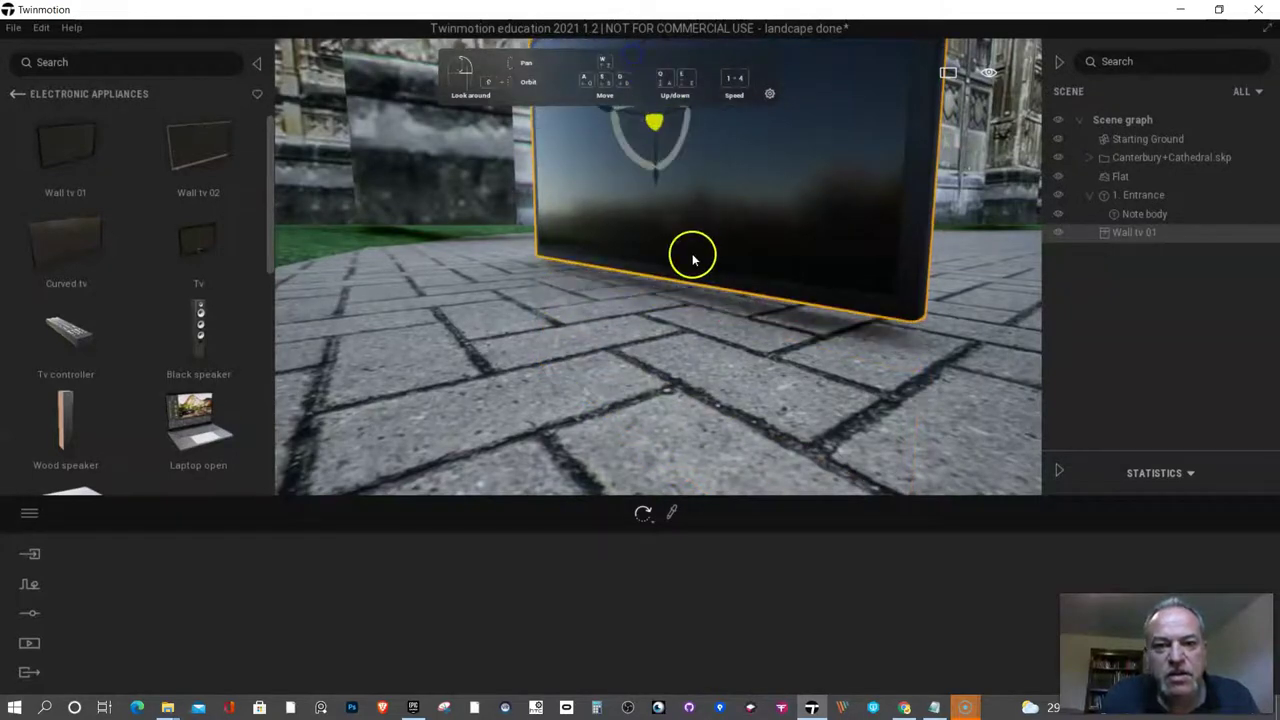
Raise the wall TV above the ground and turn it about its vertical axis to face the lawn
scroll(691, 257, "down", 4)
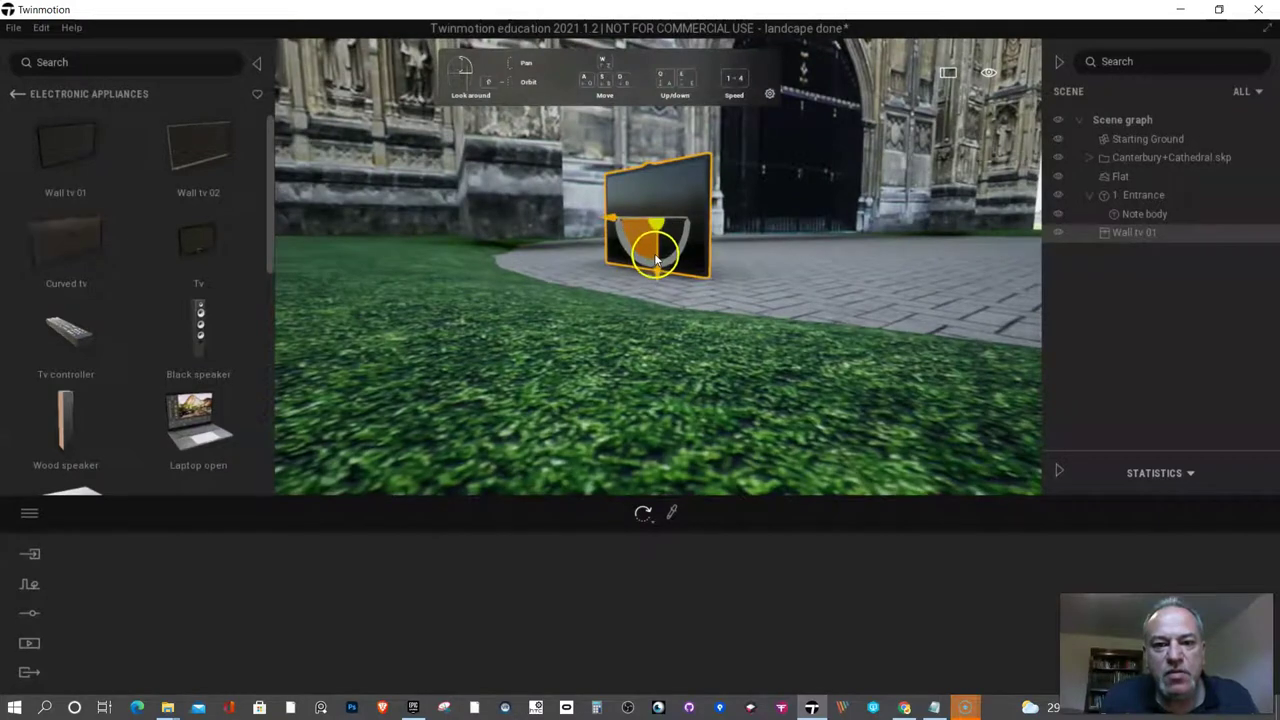
left_click_drag(657, 256, 657, 134)
scroll(600, 246, "up", 4)
scroll(563, 289, "down", 5)
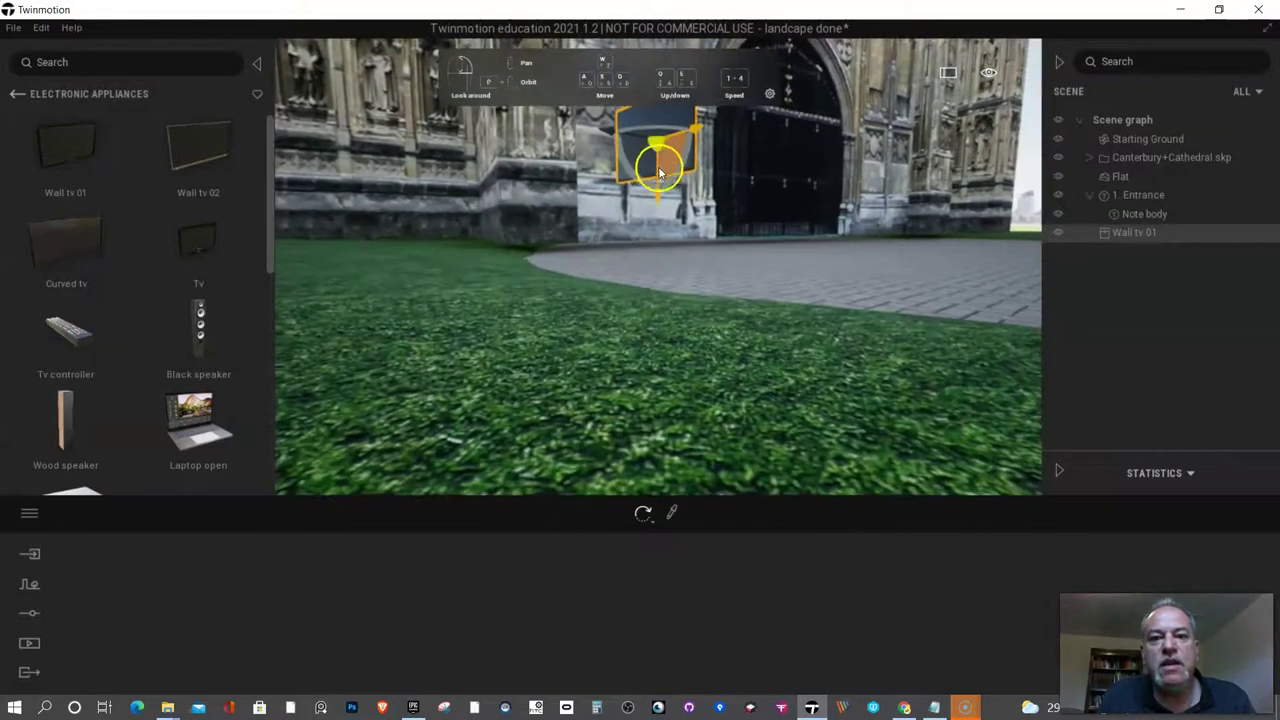
left_click_drag(637, 131, 738, 123)
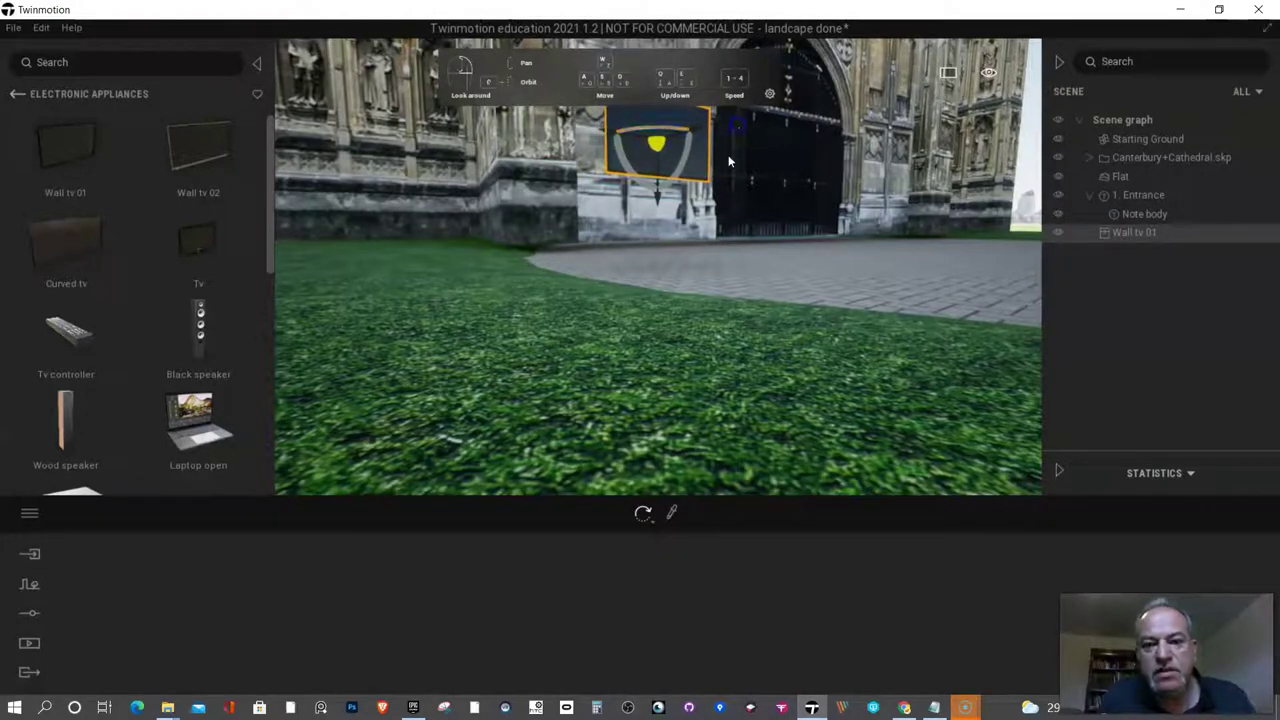
left_click_drag(677, 186, 640, 166)
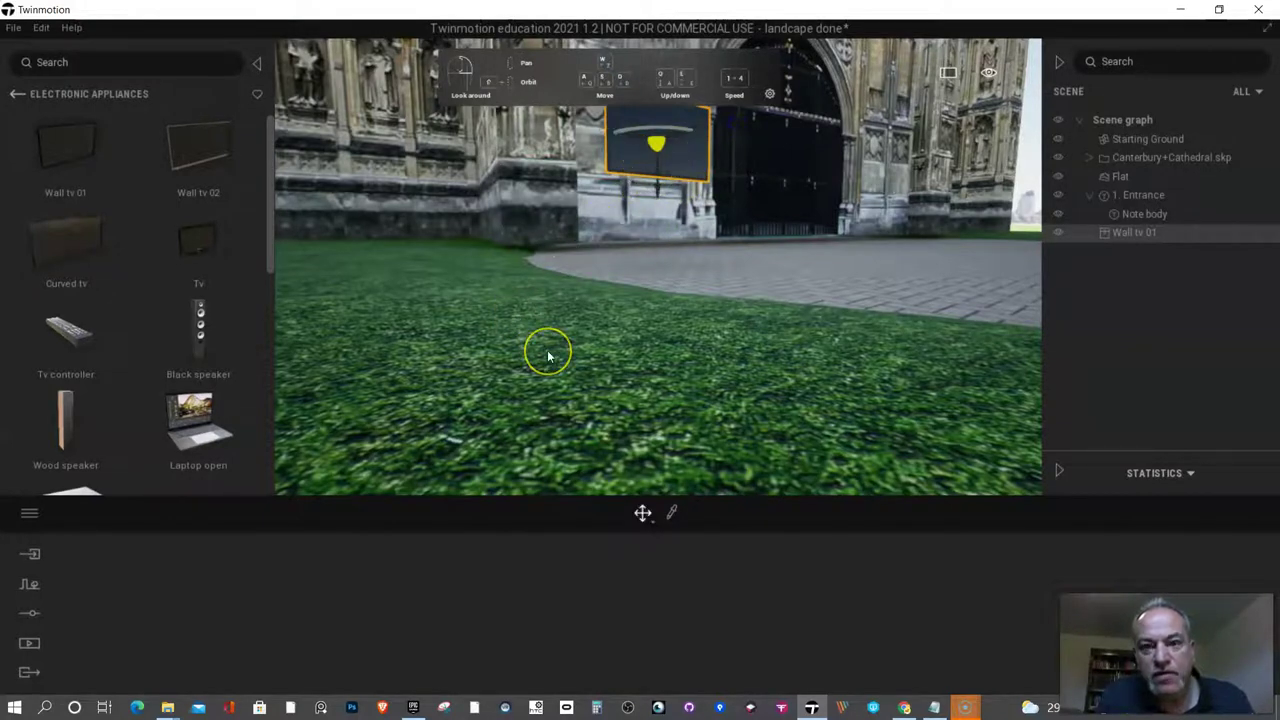
Scale up the wall TV, stretching its height and width into a large screen beside the cathedral door
key("space")
key("space")
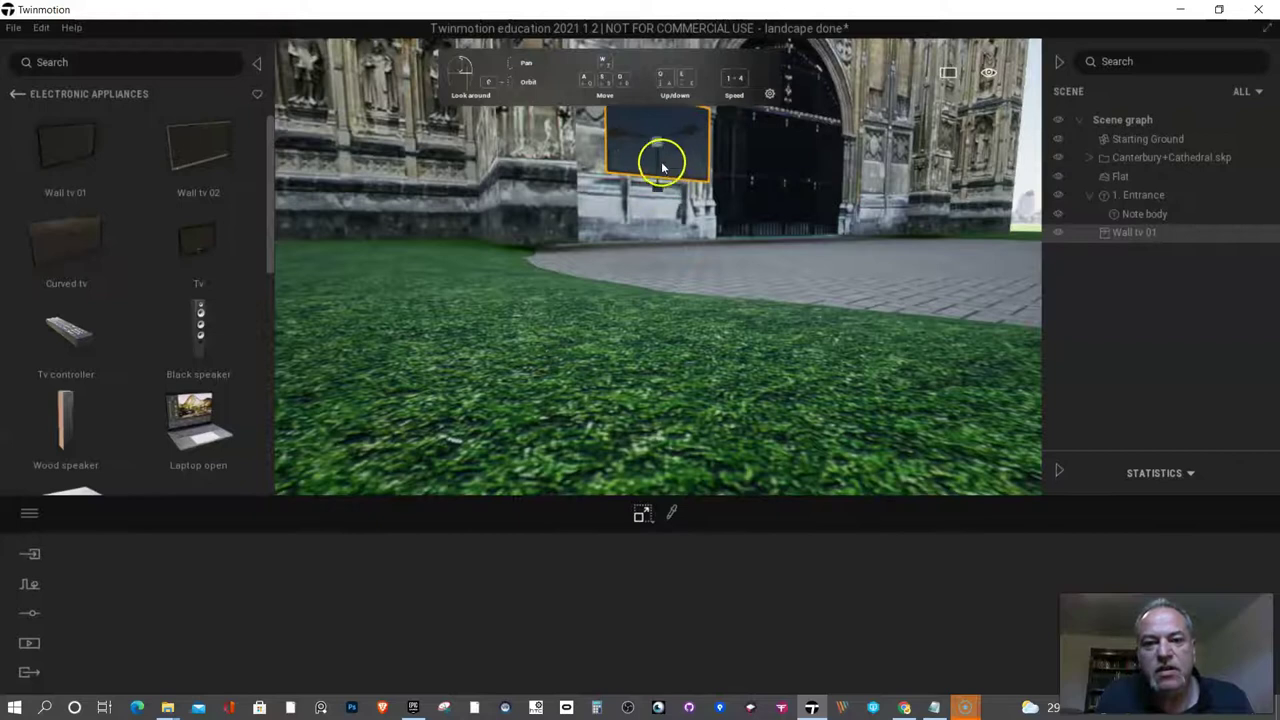
left_click_drag(657, 143, 958, 196)
left_click_drag(679, 139, 1139, 17)
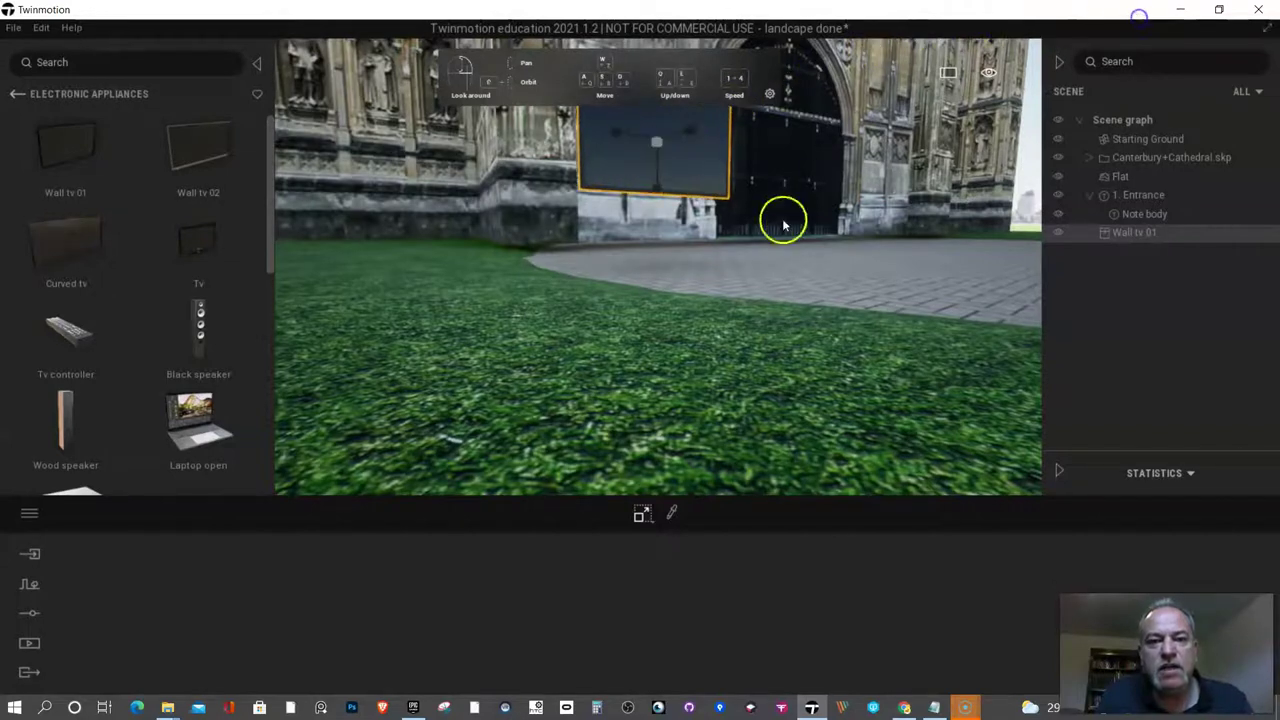
left_click_drag(659, 190, 679, 248)
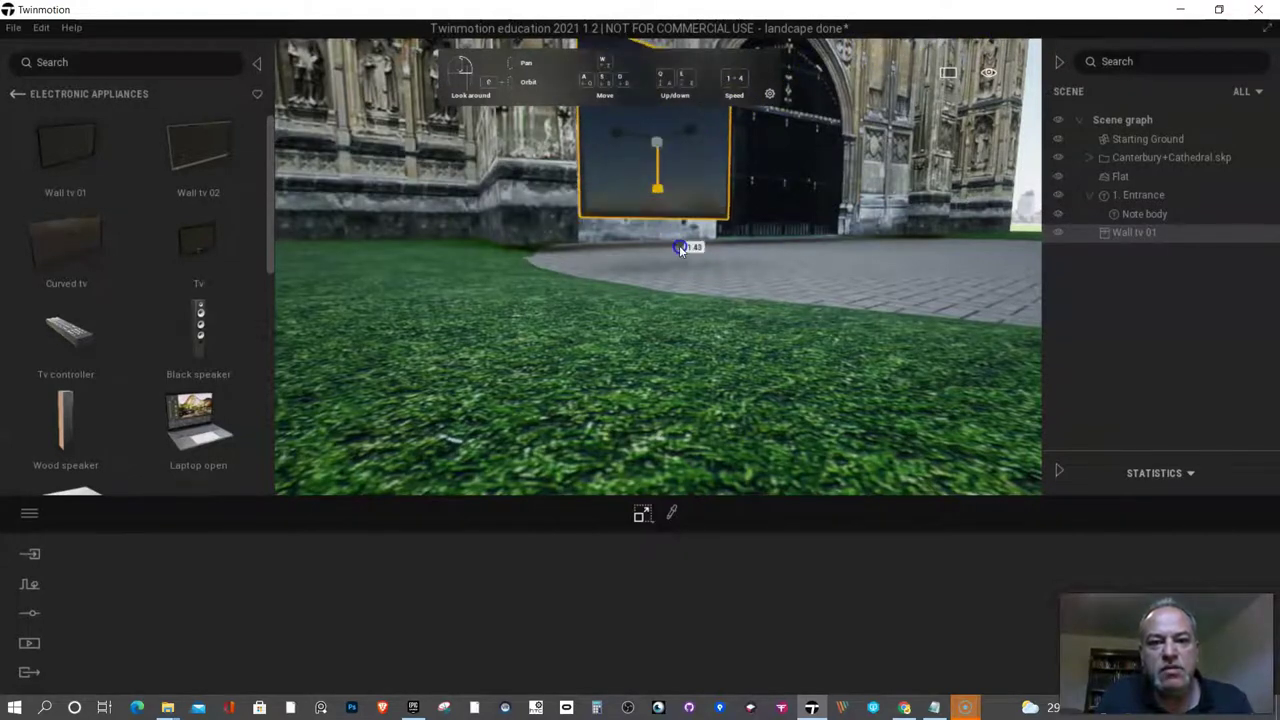
left_click_drag(620, 133, 603, 271)
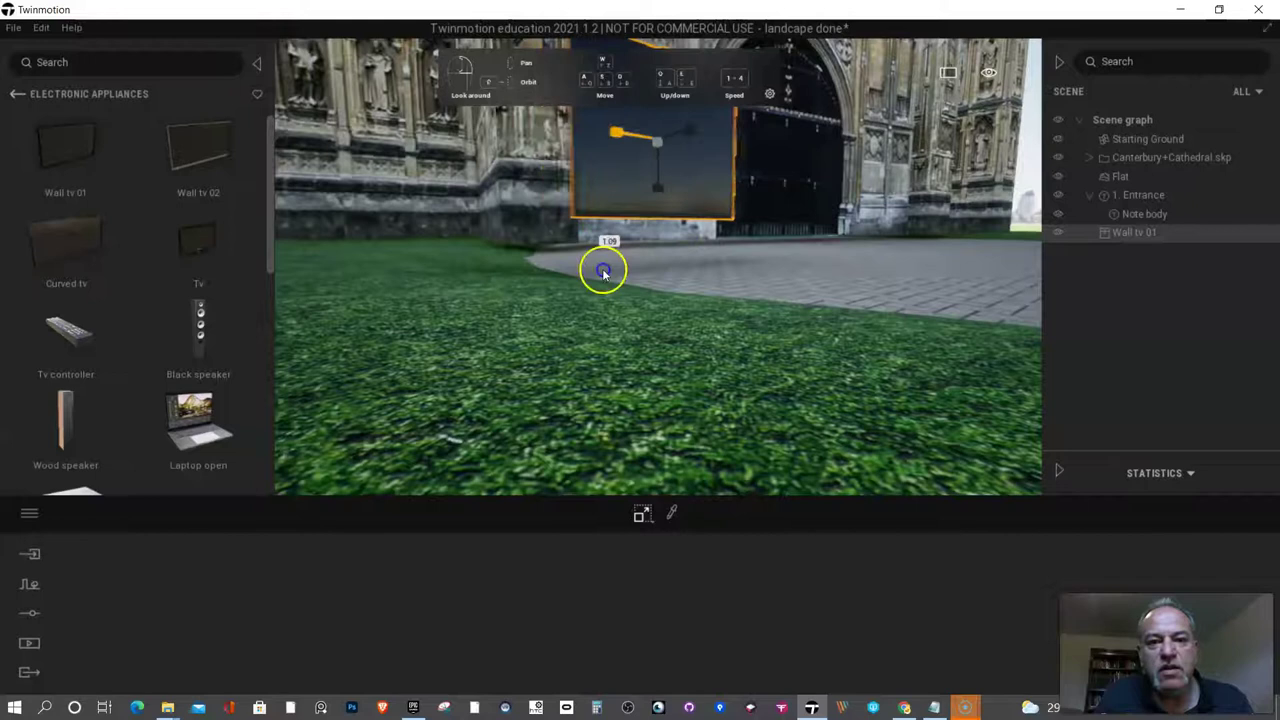
left_click_drag(616, 132, 471, 134)
left_click_drag(656, 189, 661, 264)
scroll(672, 286, "up", 3)
scroll(672, 286, "down", 4)
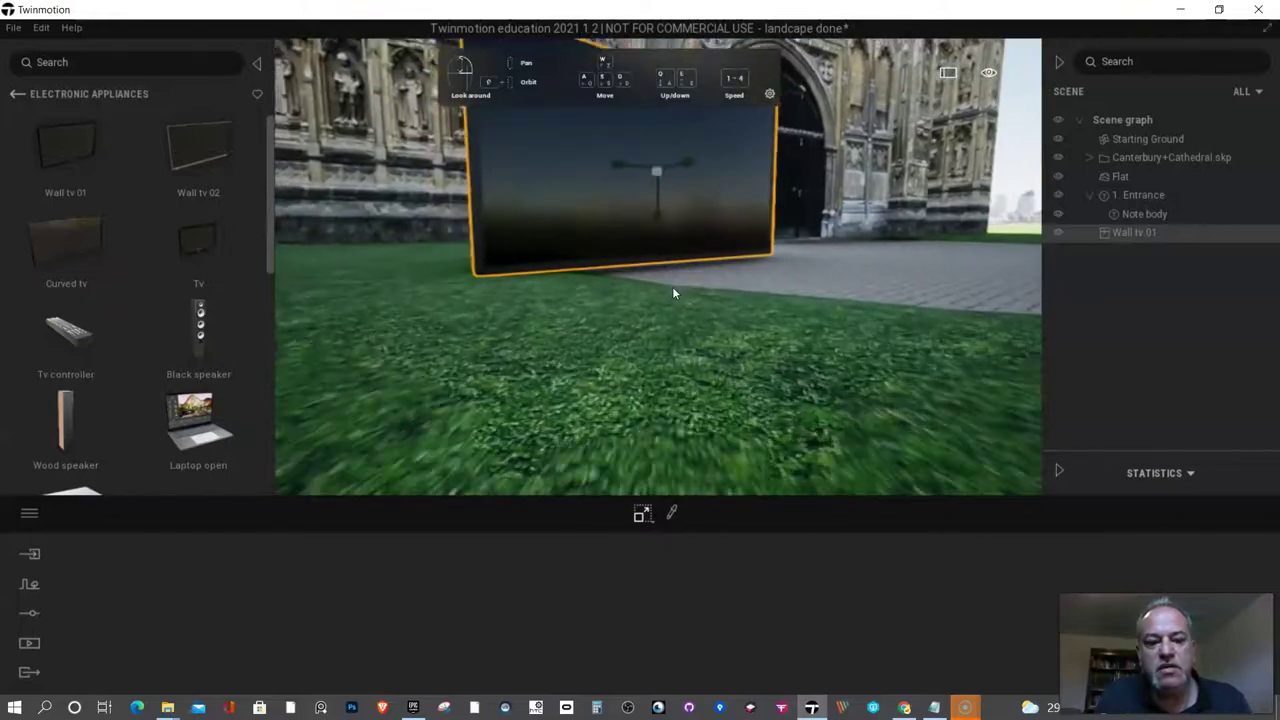
Examine the enlarged TV's size and placement from several angles around the entrance, leaving the TV selected
key("w")
key("q")
key("e")
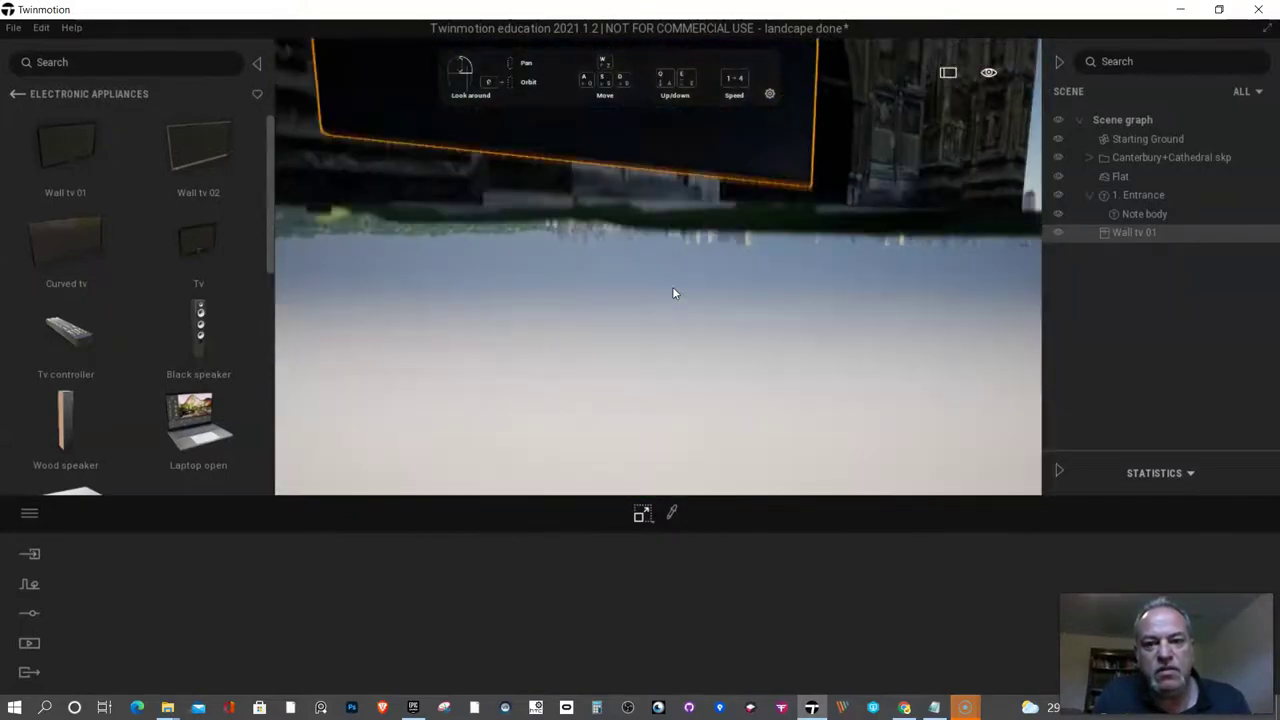
key("s")
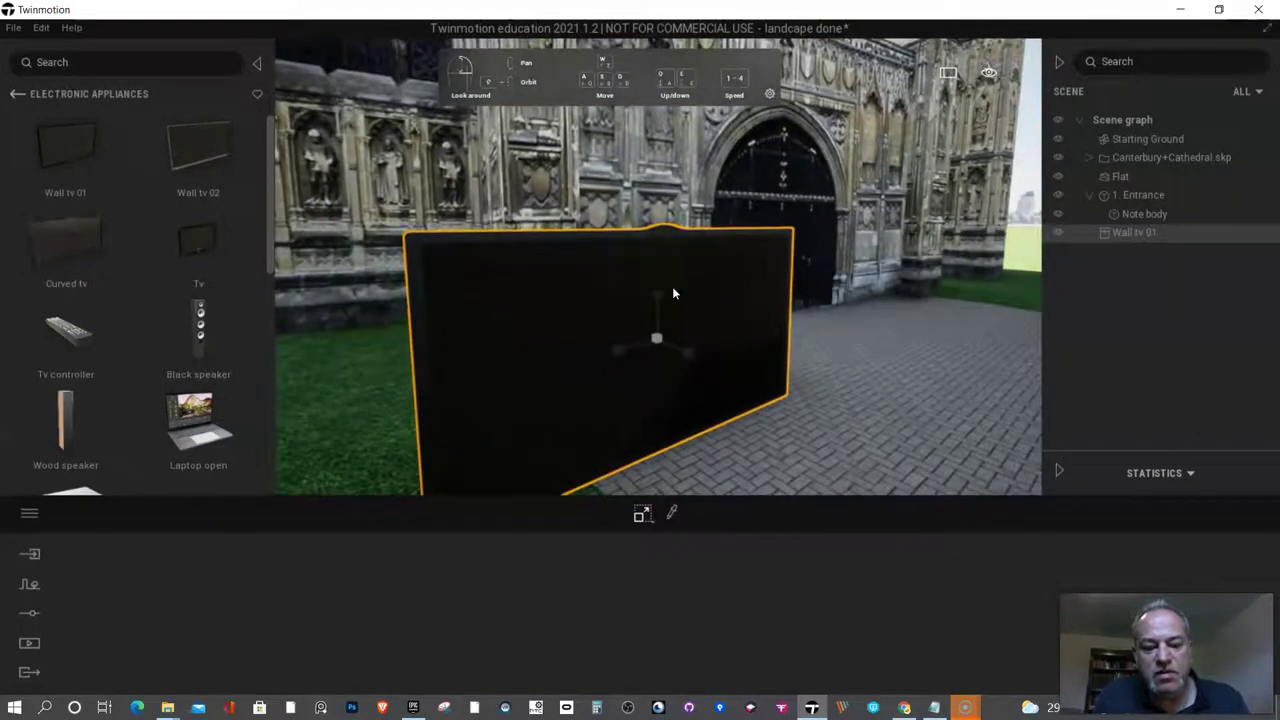
key("space")
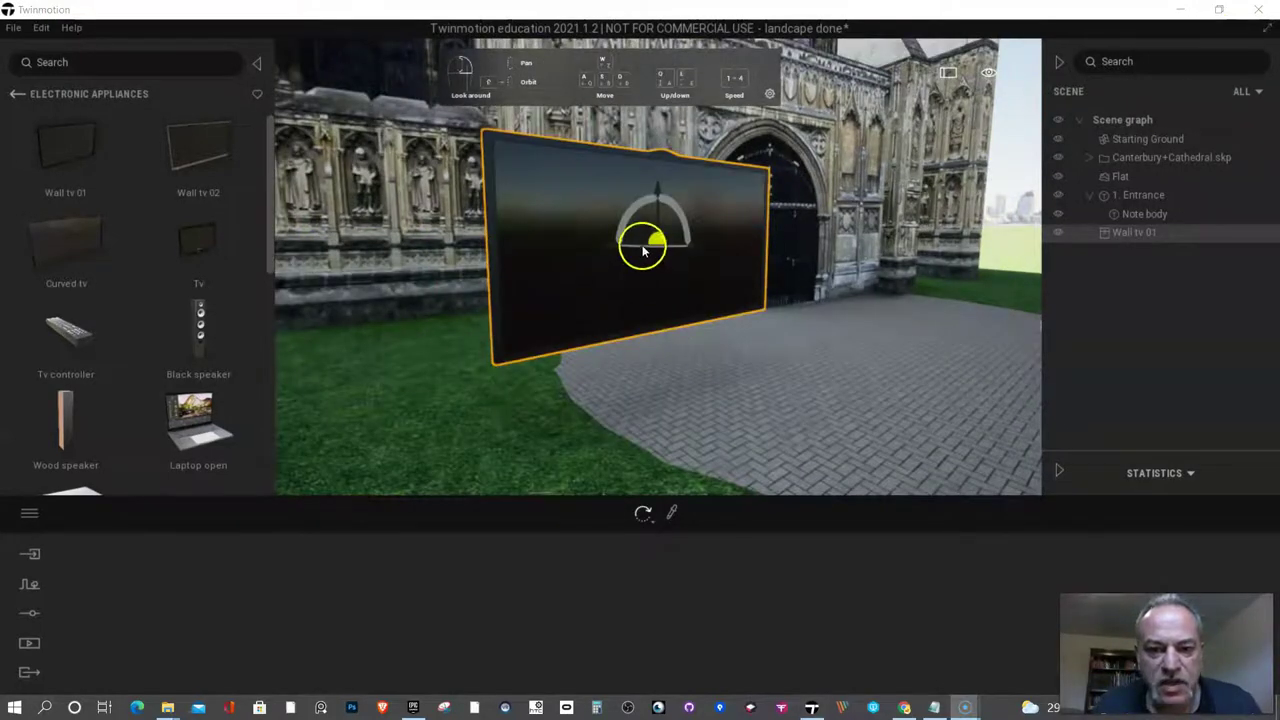
left_click(767, 352)
middle_click_drag(767, 352, 734, 351)
left_click_drag(734, 351, 733, 349)
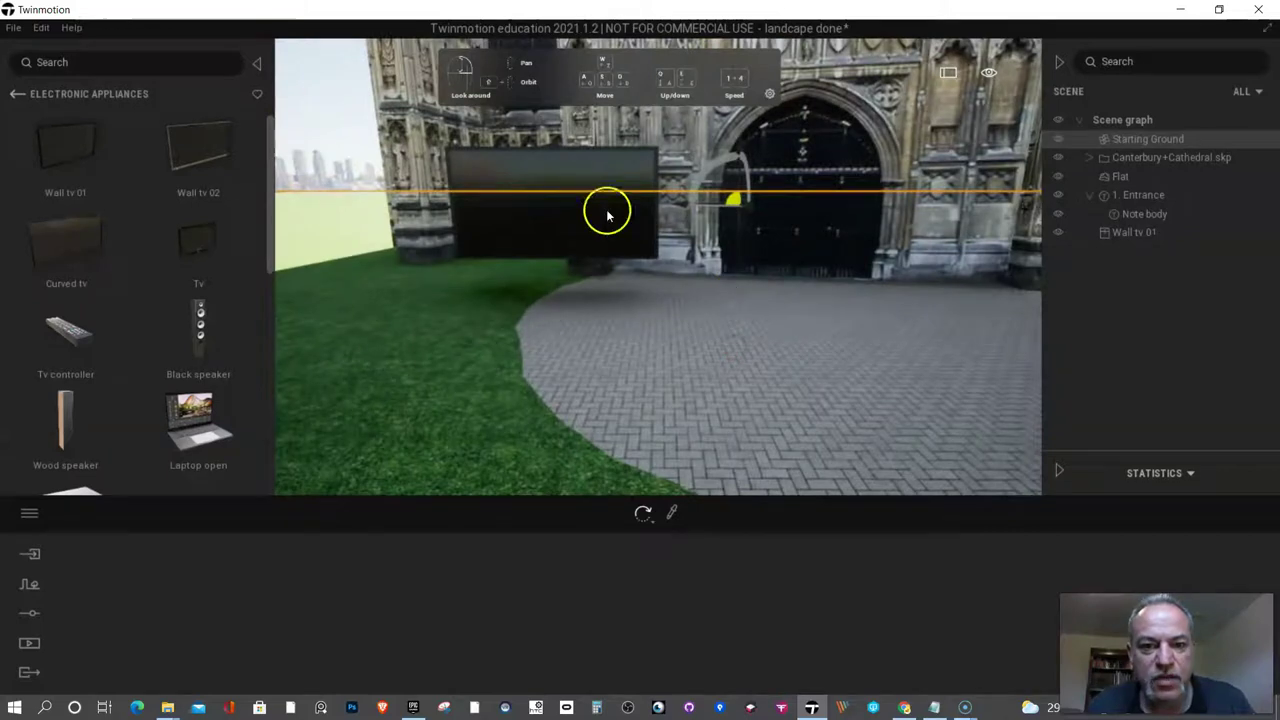
left_click(613, 238)
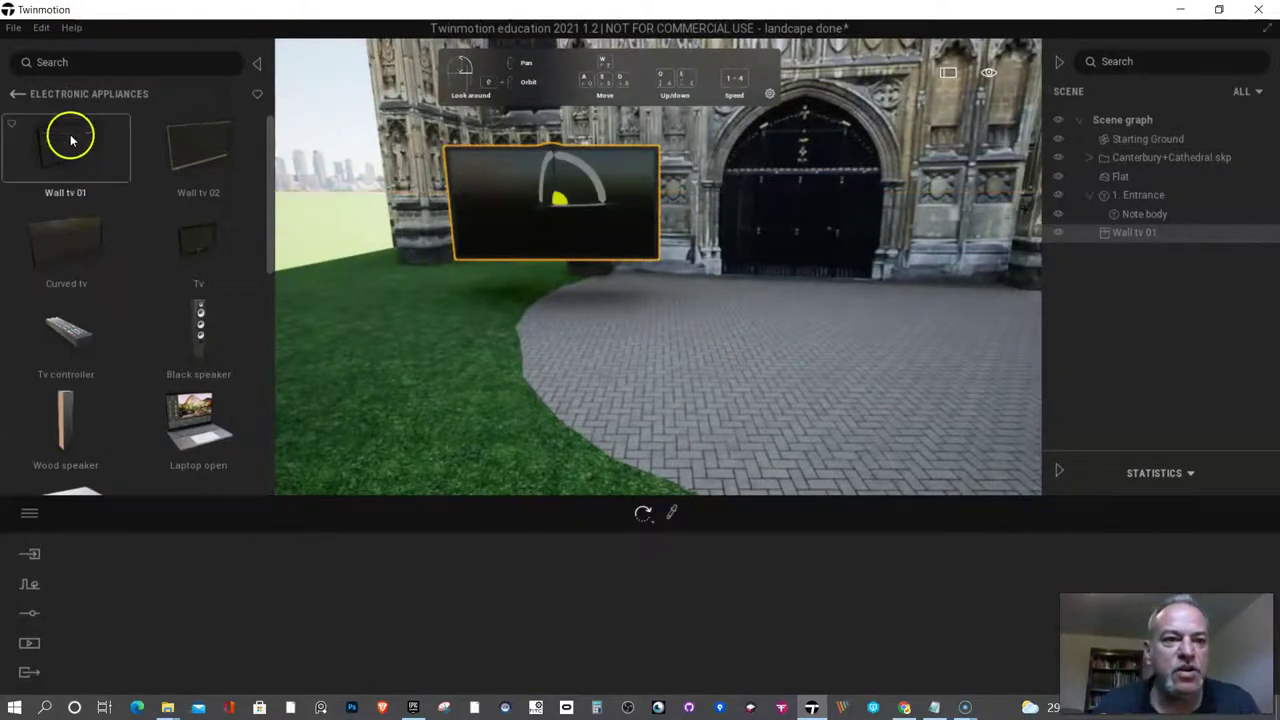
Apply the Video sample material from the Videos materials category to the screen of the wall TV
left_click(18, 94)
left_click(18, 94)
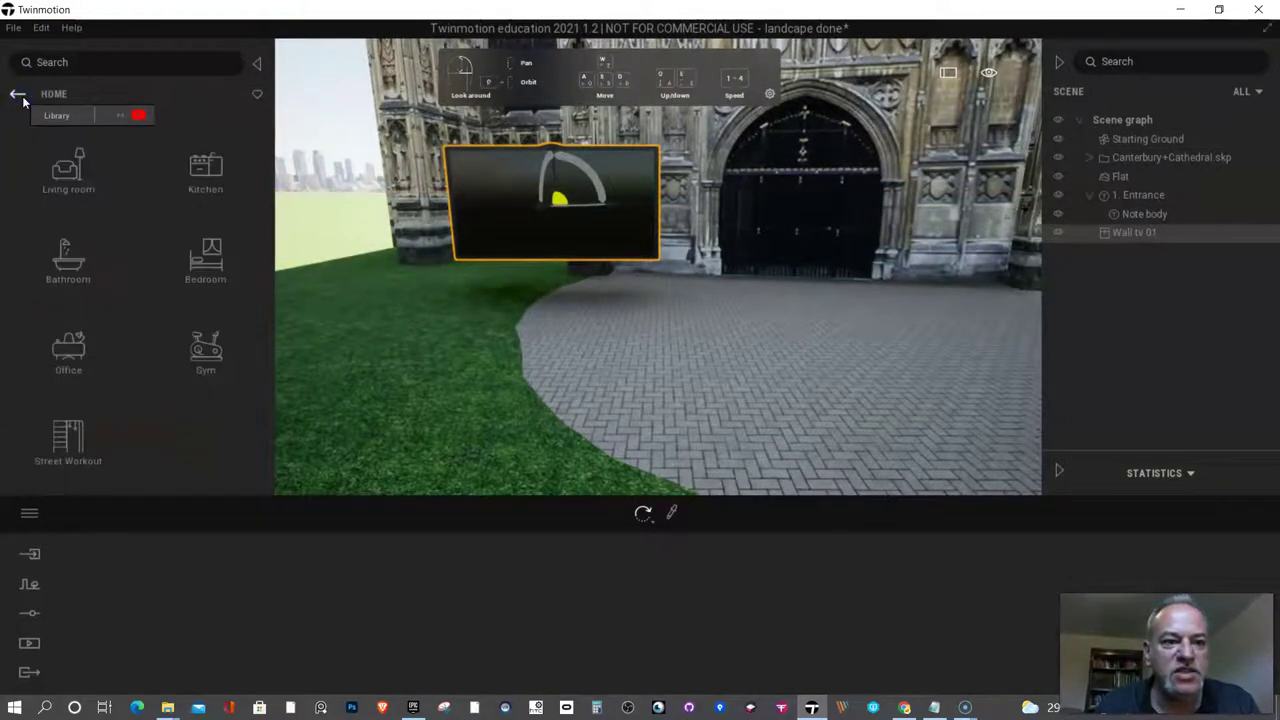
left_click(18, 95)
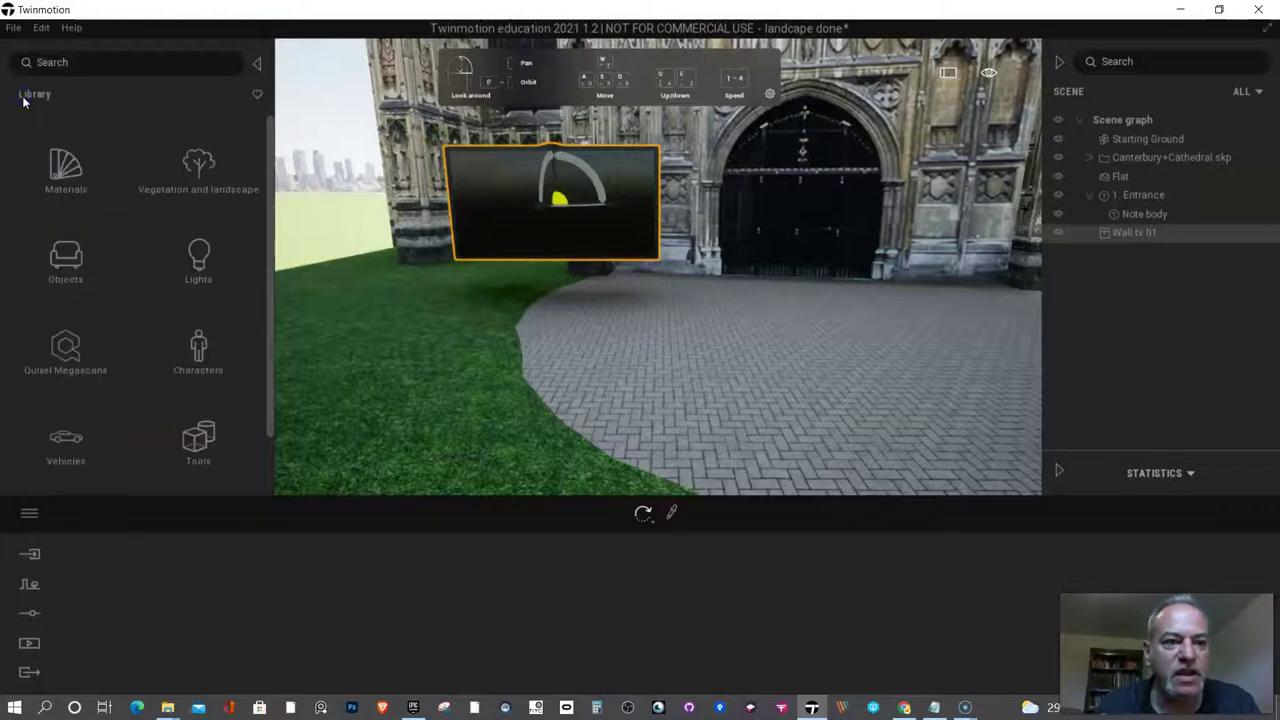
left_click(65, 168)
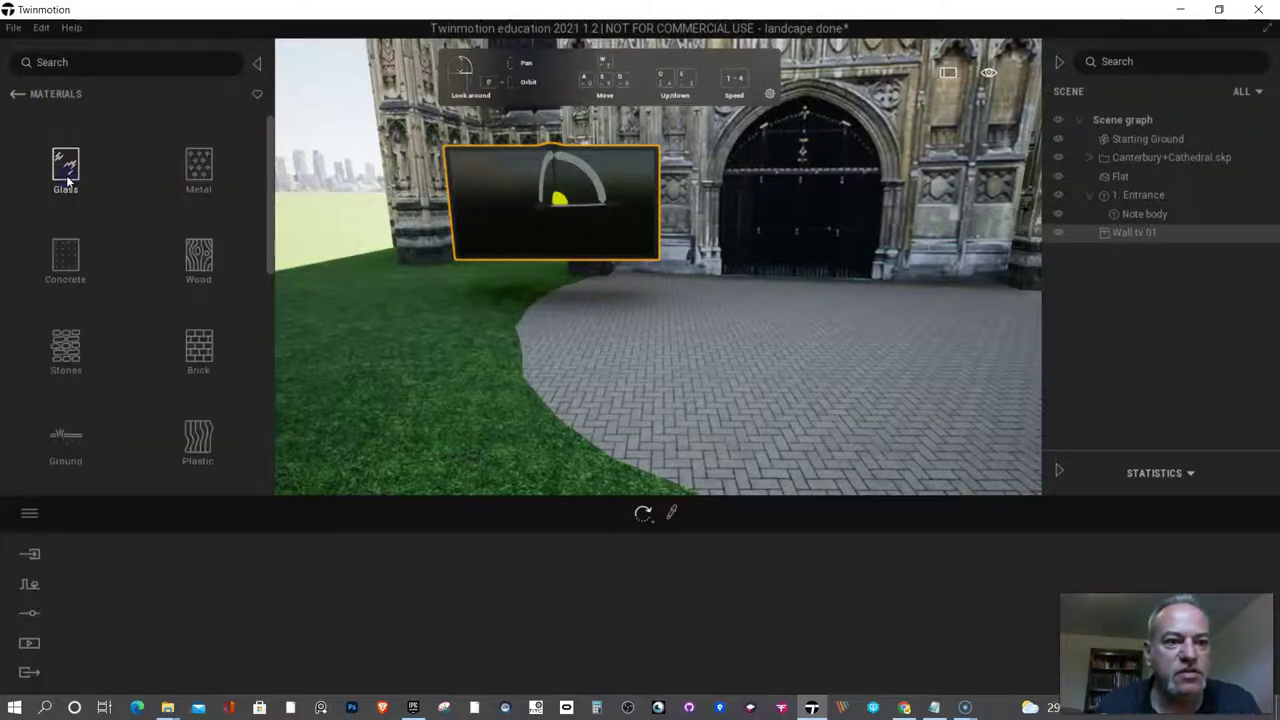
scroll(114, 234, "down", 10)
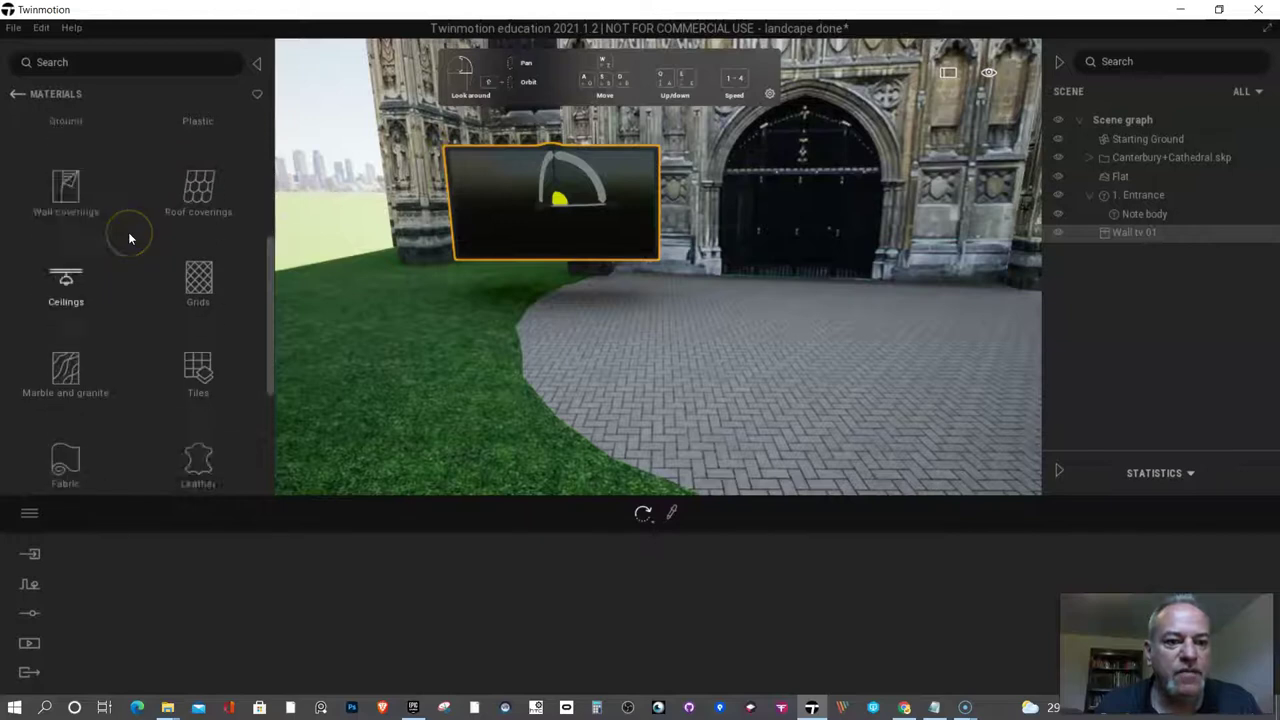
scroll(129, 238, "down", 2)
left_click(190, 288)
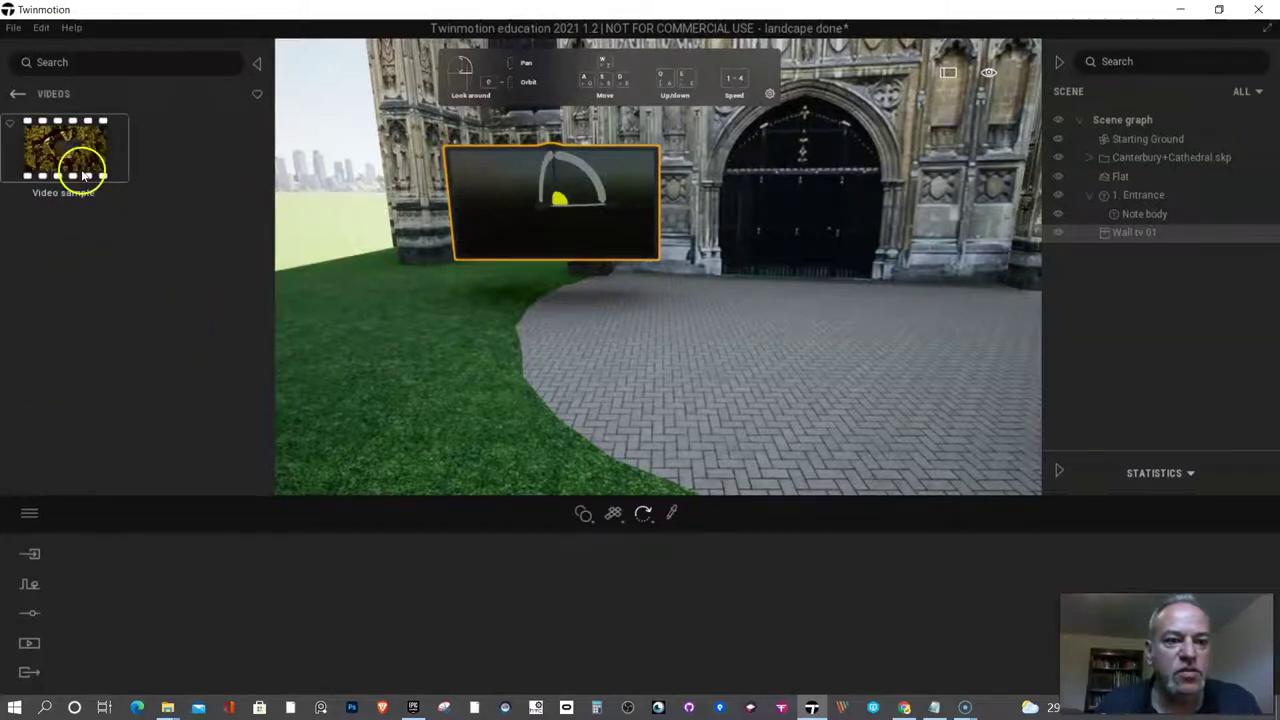
left_click_drag(84, 175, 493, 210)
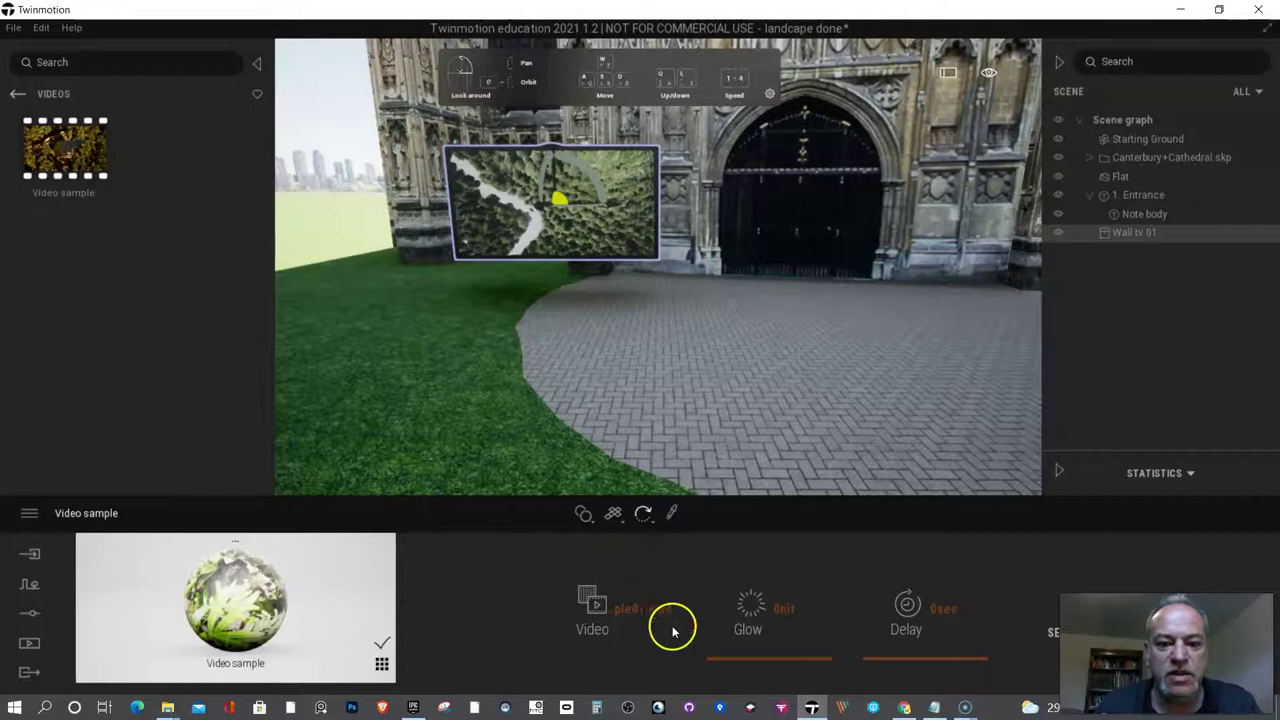
Open the file chooser for the source clip of the TV's video material
left_click(640, 610)
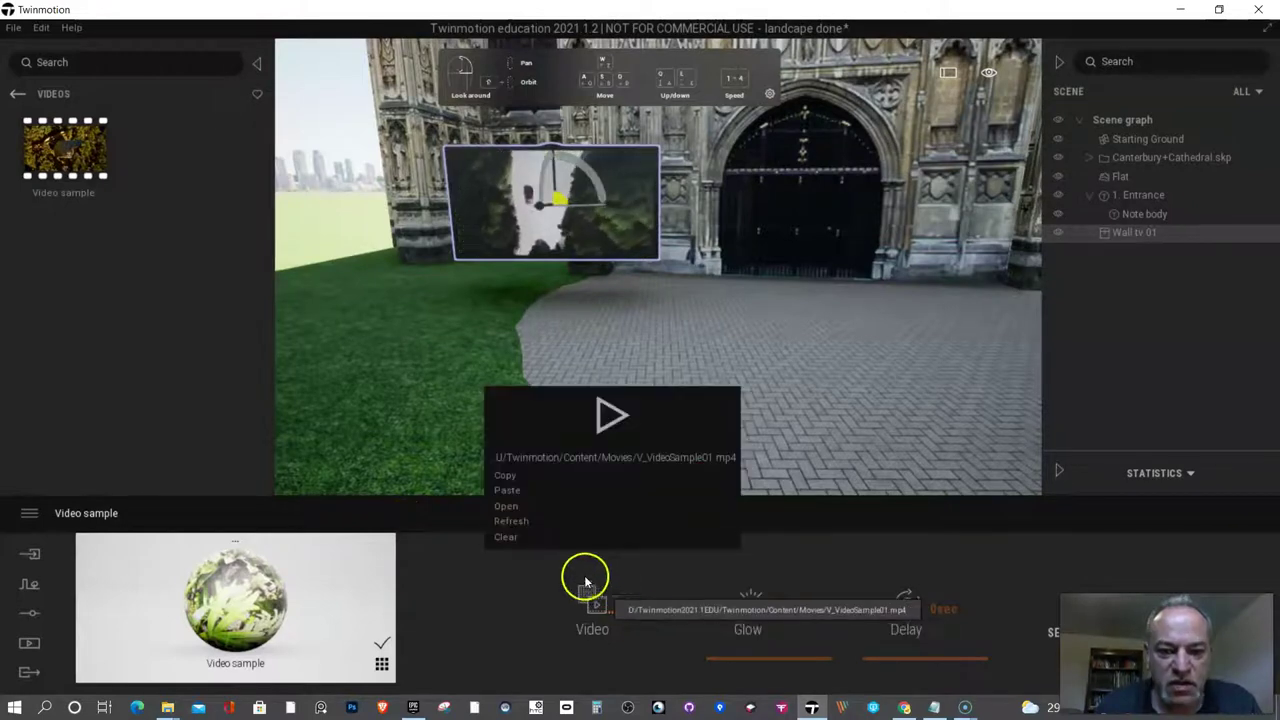
left_click(507, 507)
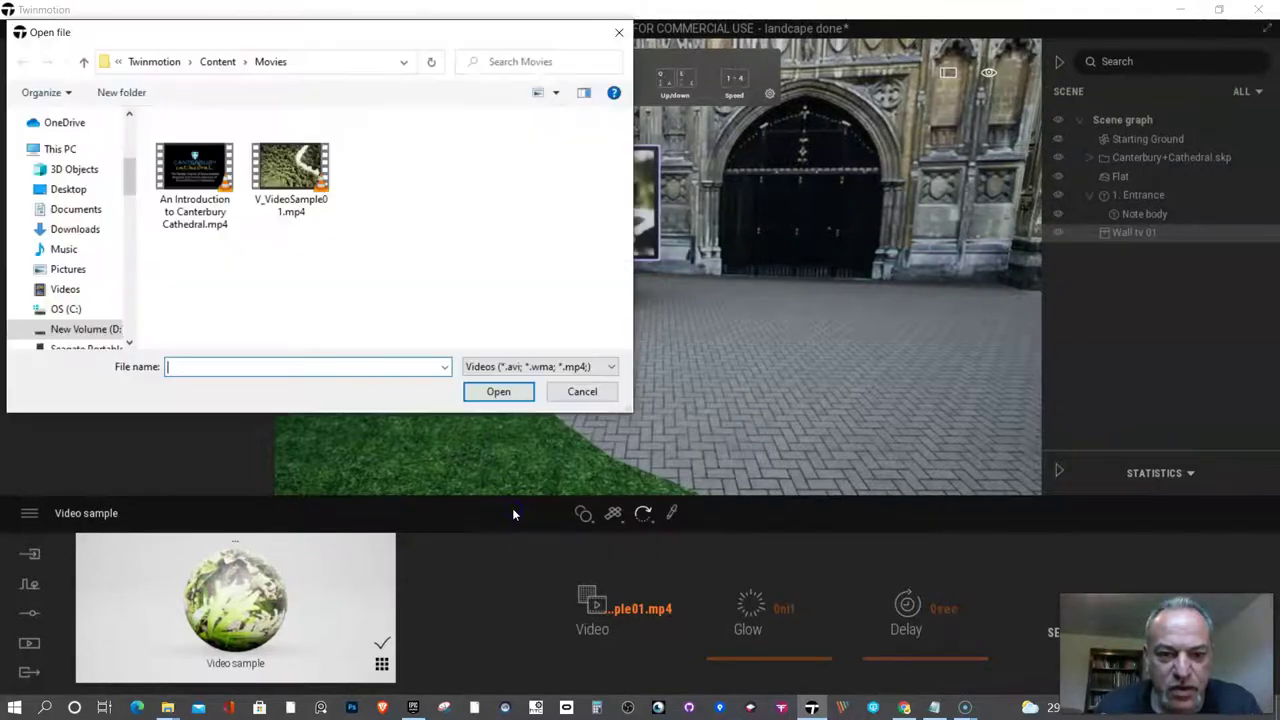
Copy 1626326243416.mp4 from the Downloads folder into Twinmotion's Movies folder and delete that copy
right_click(167, 707)
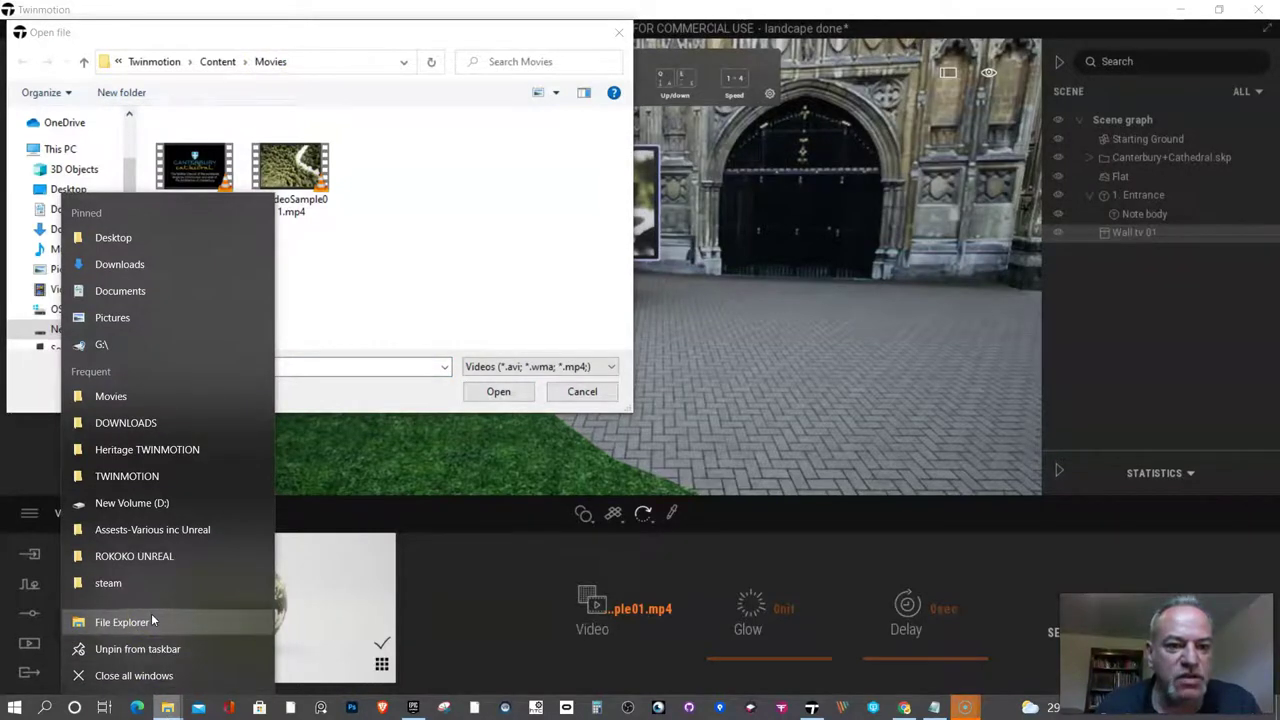
left_click(150, 621)
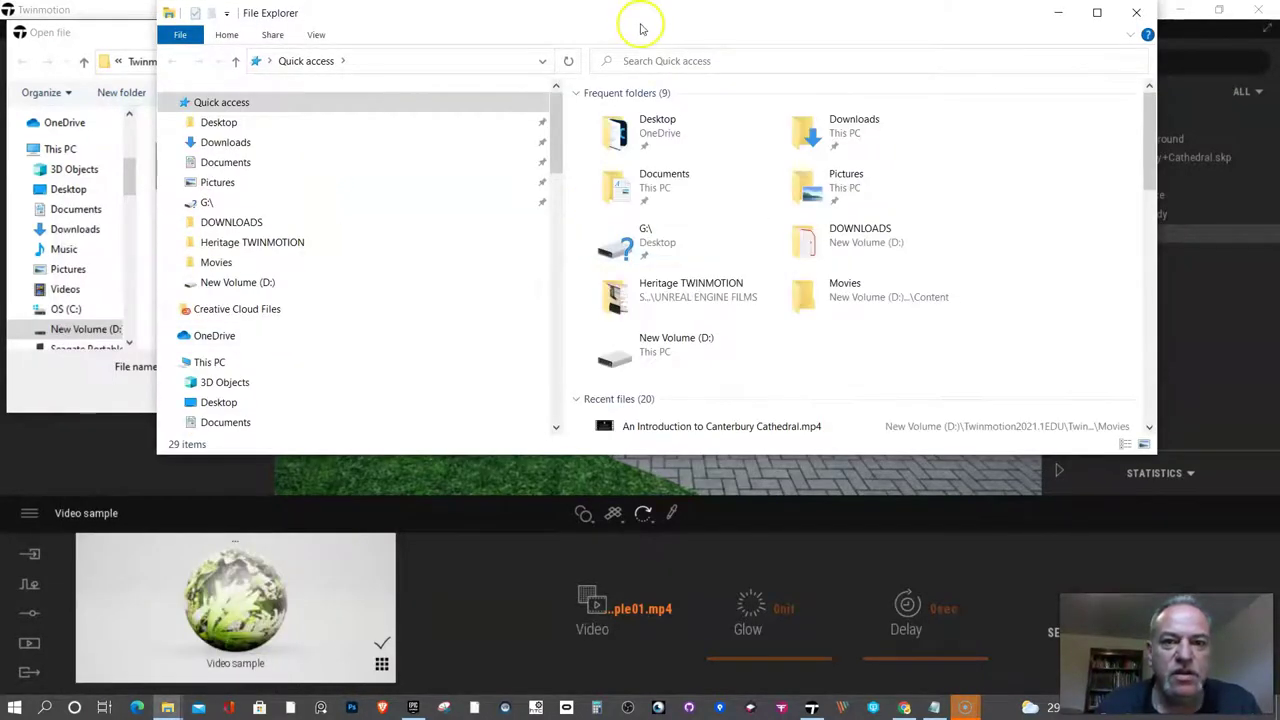
left_click_drag(622, 24, 977, 92)
left_click(531, 207)
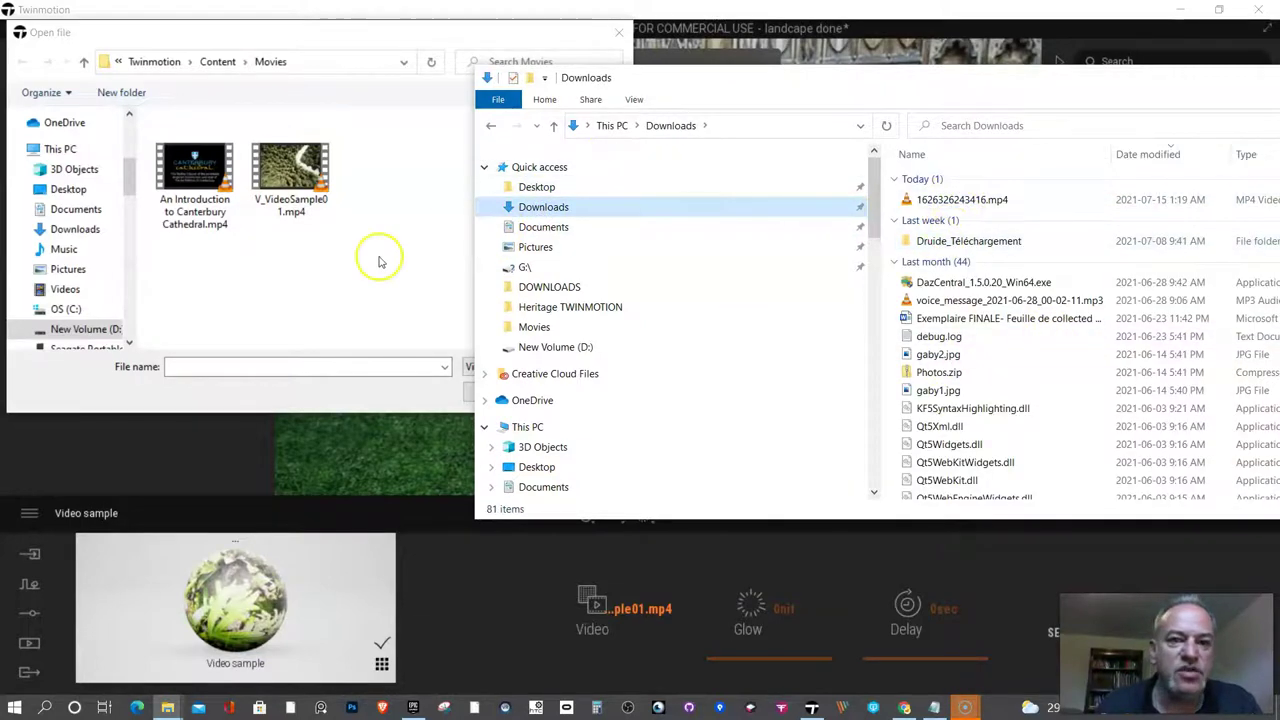
left_click_drag(961, 204, 374, 321)
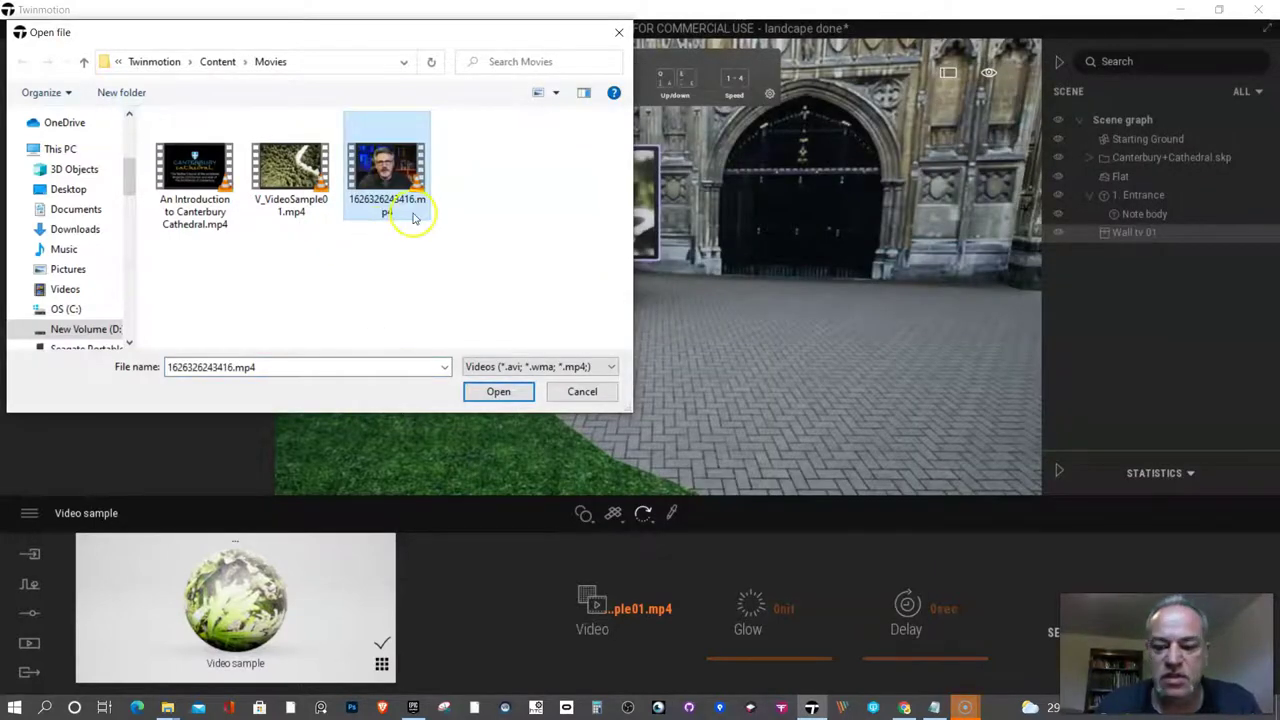
key("Delete")
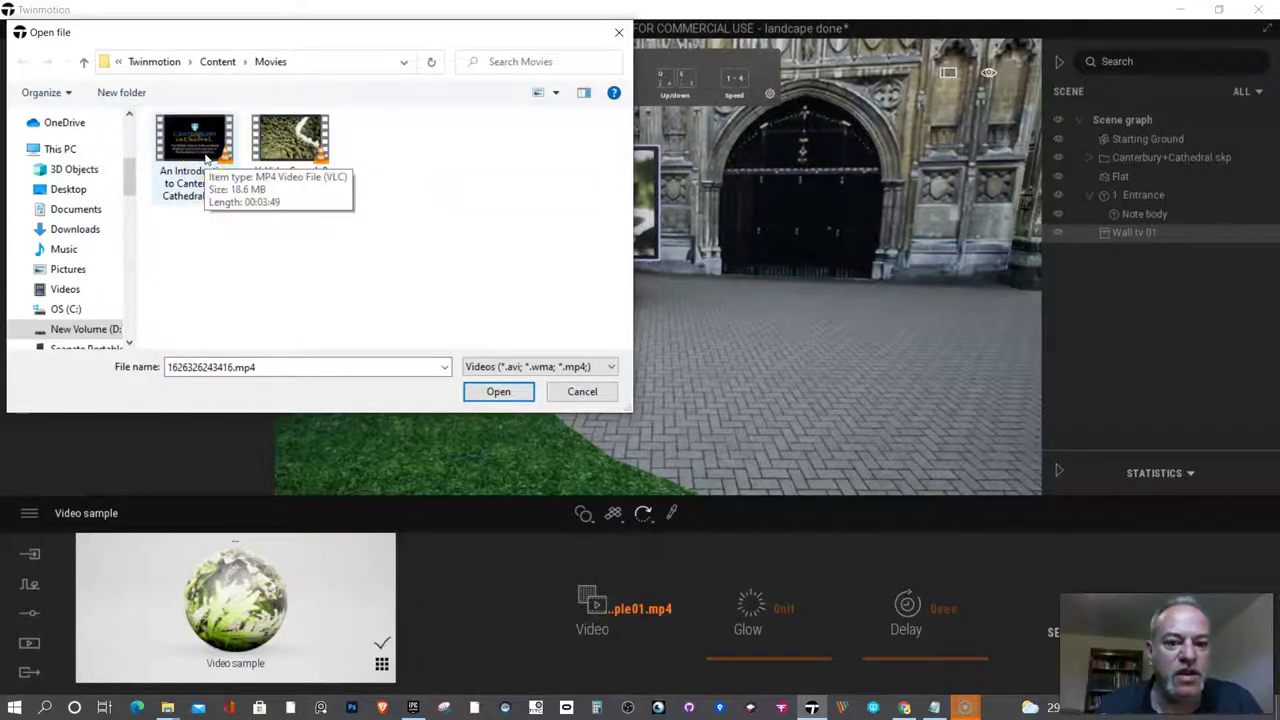
Load An Introduction to Canterbury Cathedral.mp4 as the clip for the TV's video material
left_click(165, 128)
double_click(206, 157)
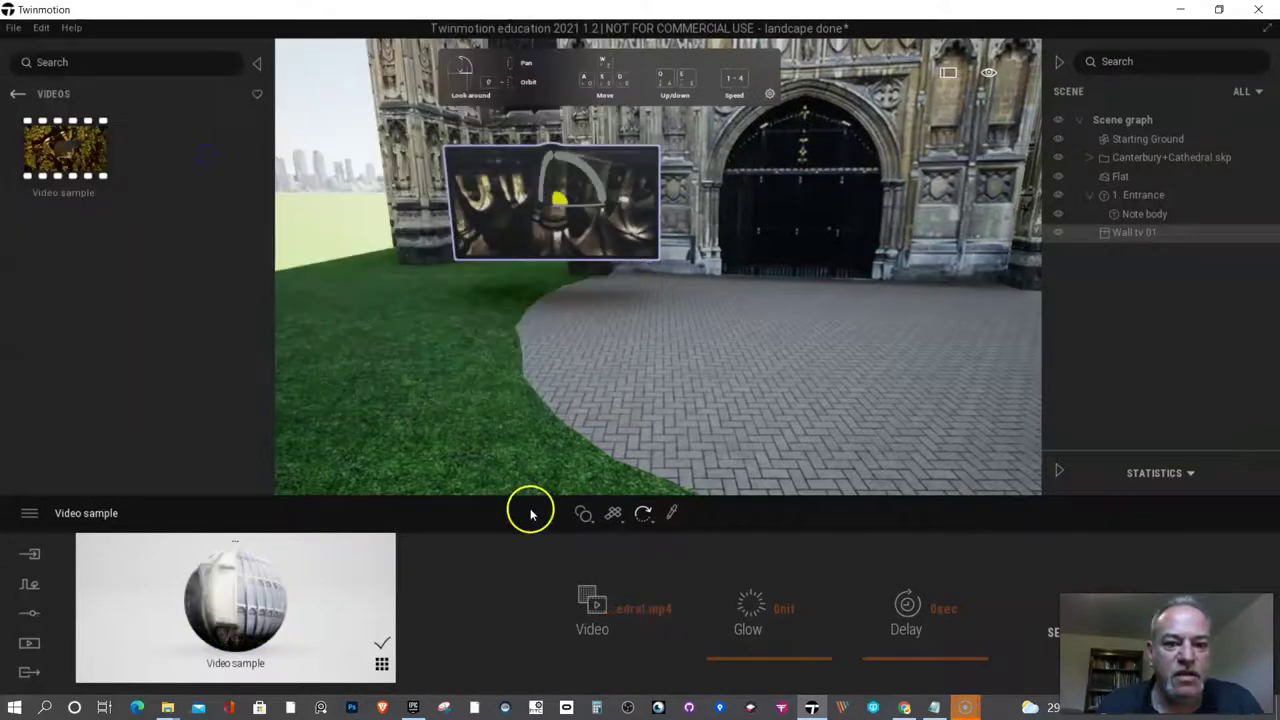
Adjust the wall TV's rotation so that its screen stands level and upright beside the cathedral door
left_click_drag(605, 237, 806, 206)
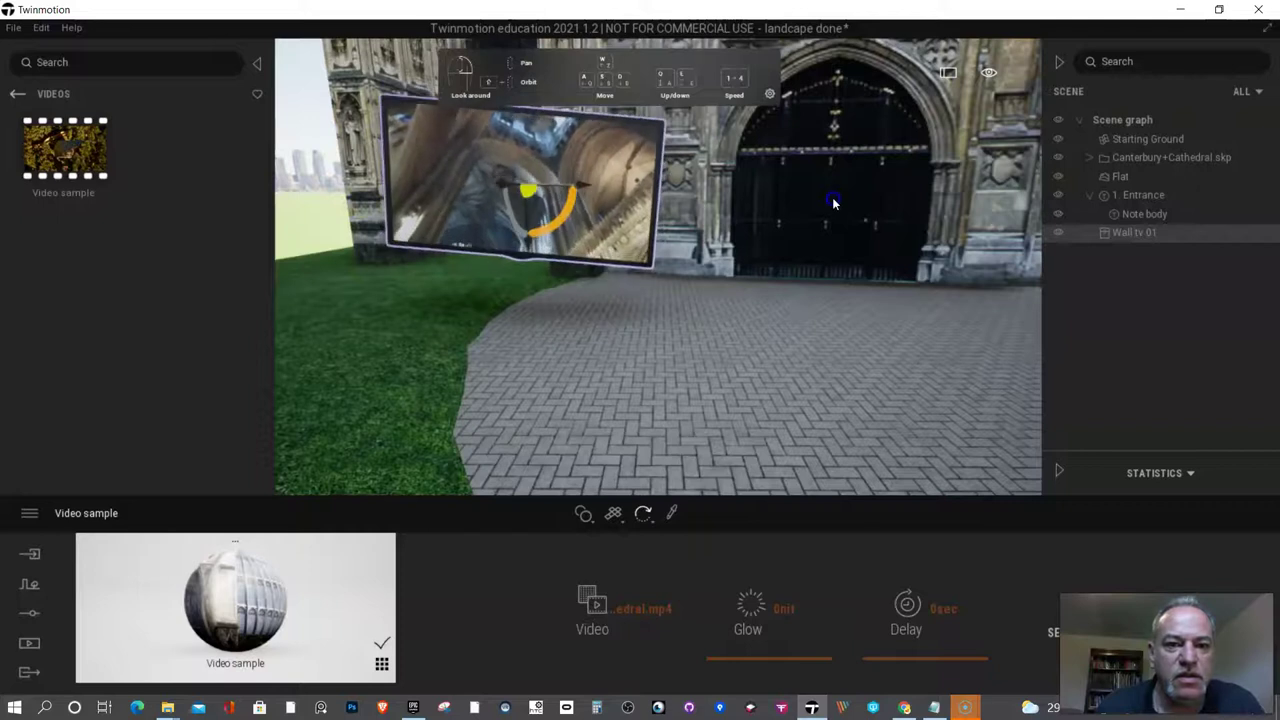
left_click_drag(657, 171, 617, 213)
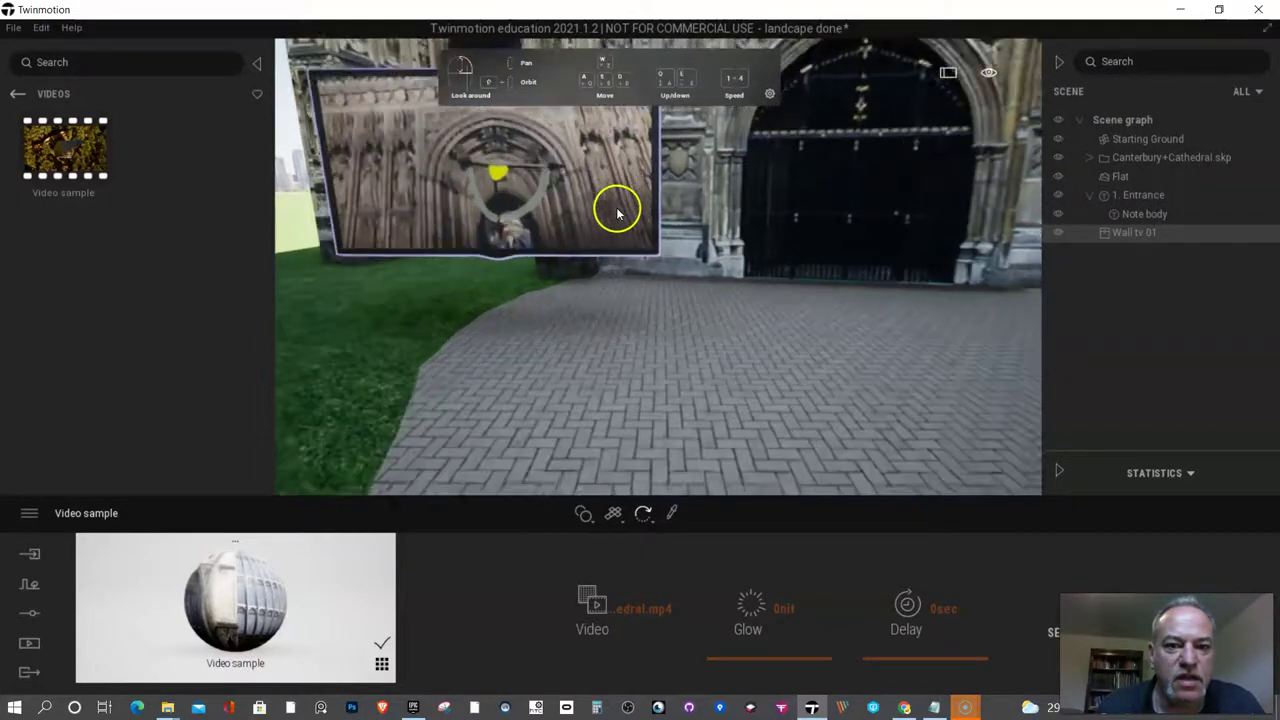
left_click(545, 213)
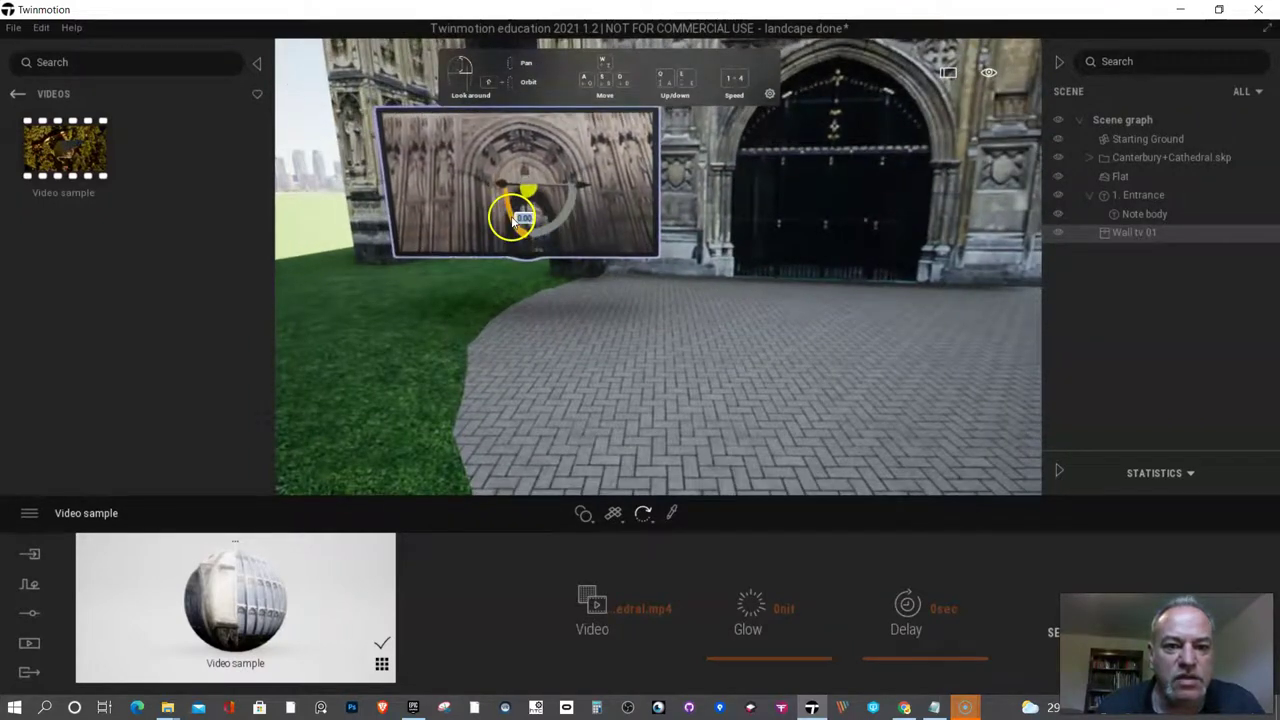
left_click_drag(512, 222, 513, 220)
Examine the video playing on the wall TV from back on the lawn and from close up
scroll(523, 257, "down", 5)
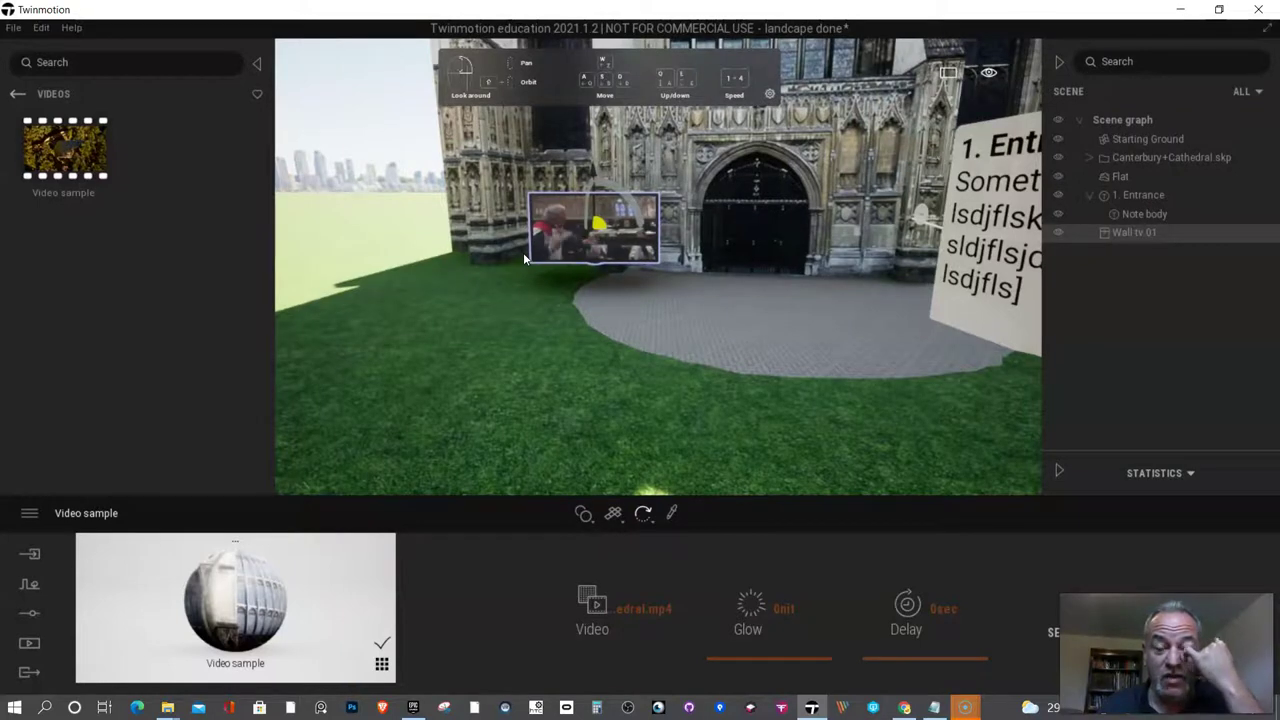
scroll(523, 255, "up", 5)
left_click_drag(526, 271, 629, 338)
right_click_drag(629, 338, 629, 333)
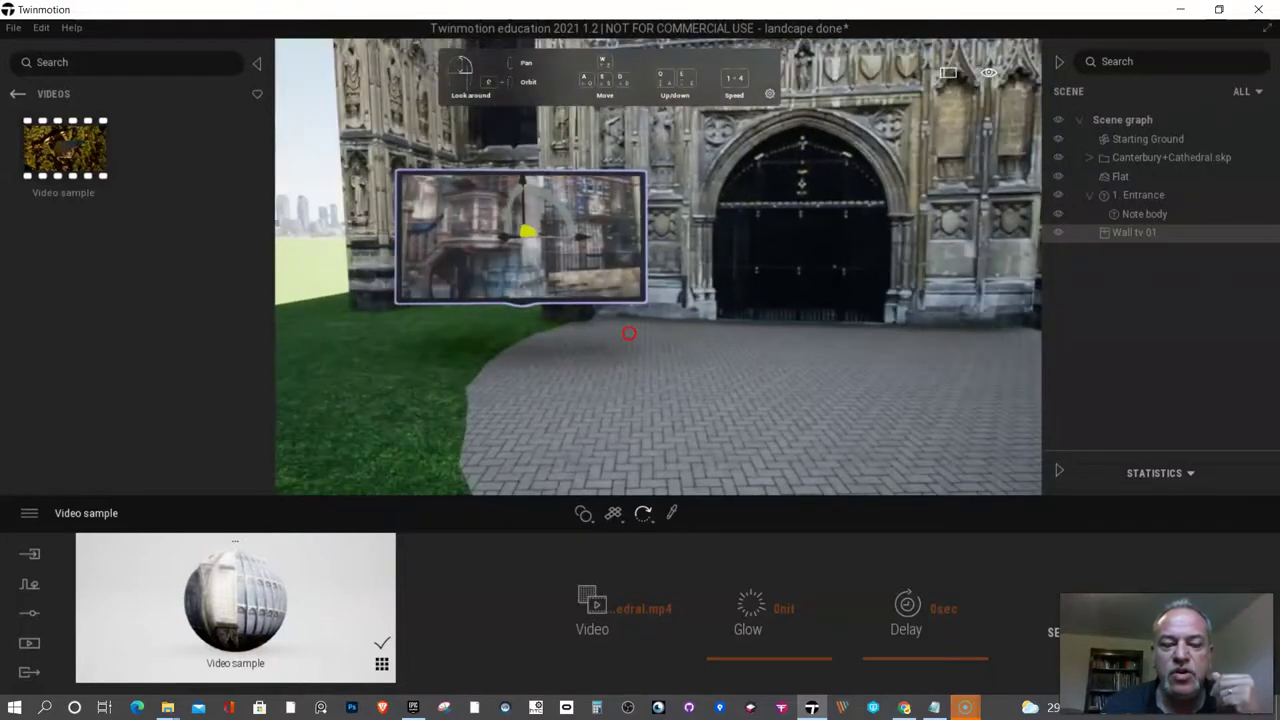